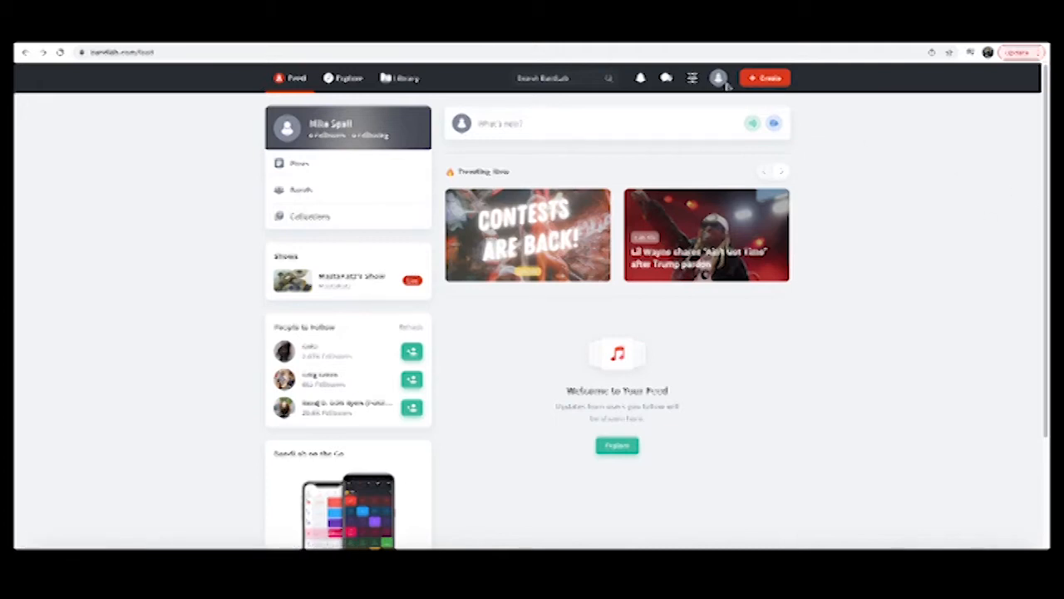
Open the BandLab for Education site from the list of BandLab products.
click(693, 78)
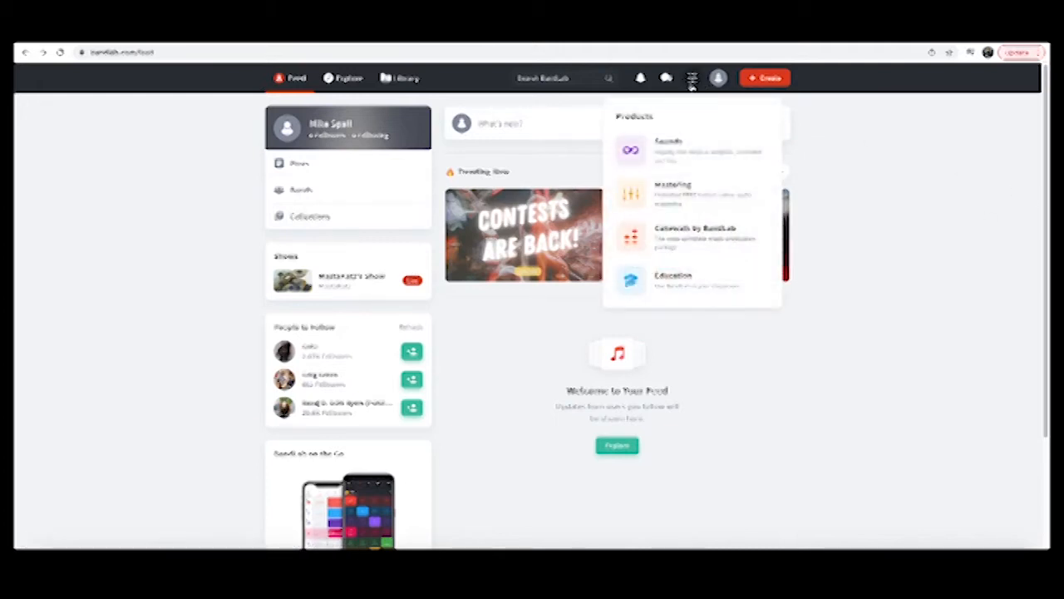
click(668, 282)
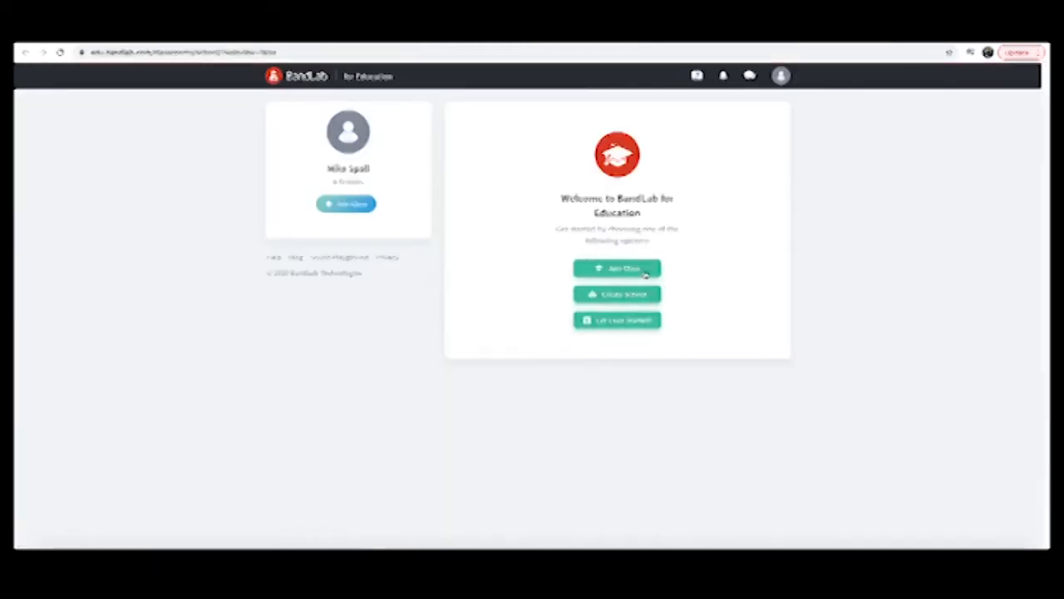
Look at the invite-code form for joining a class, close it, and check the main BandLab feed.
click(622, 269)
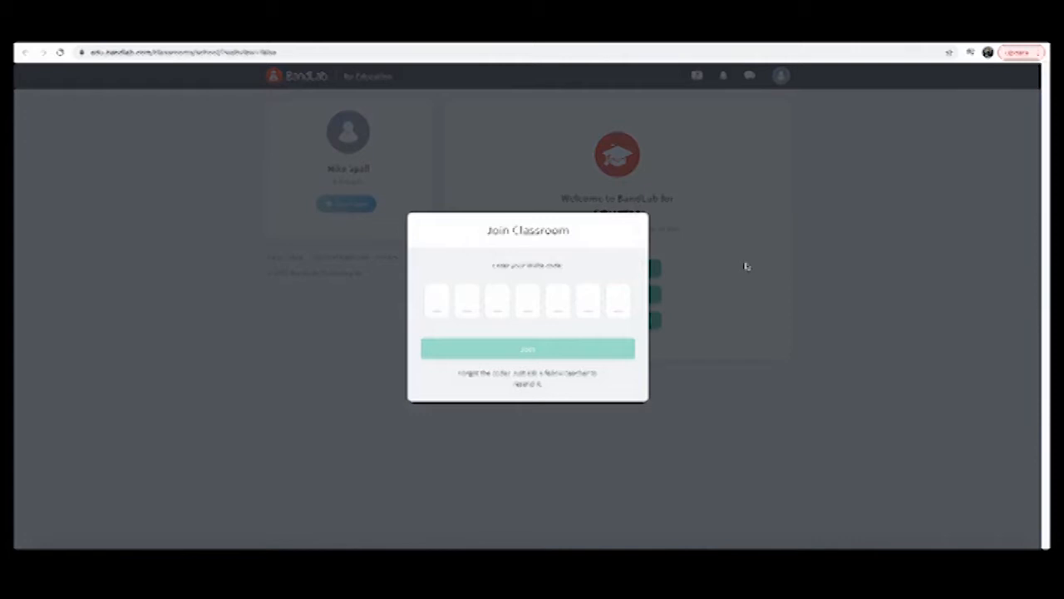
click(746, 266)
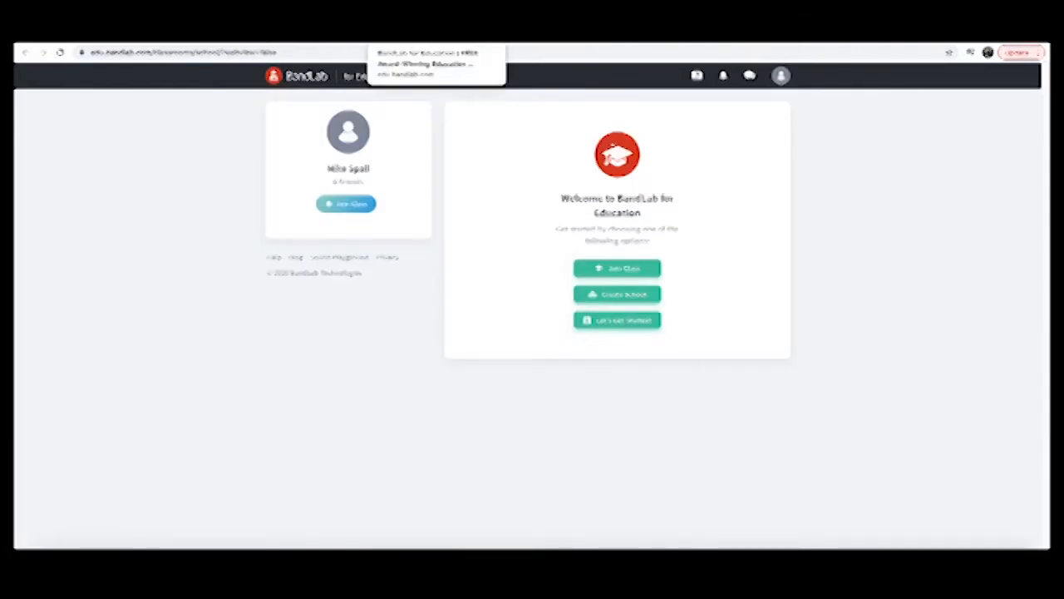
click(291, 75)
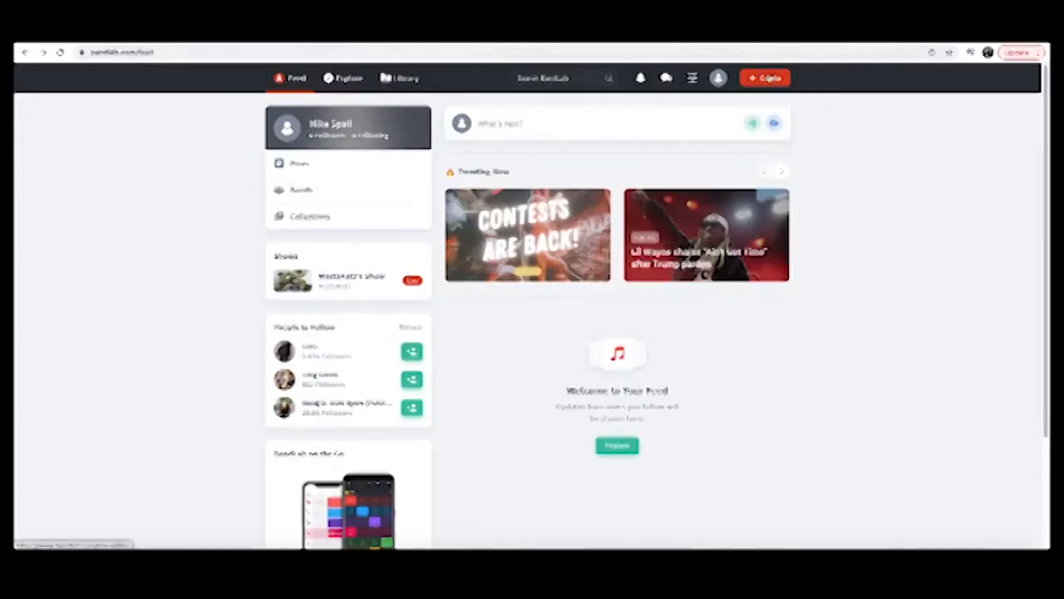
click(770, 77)
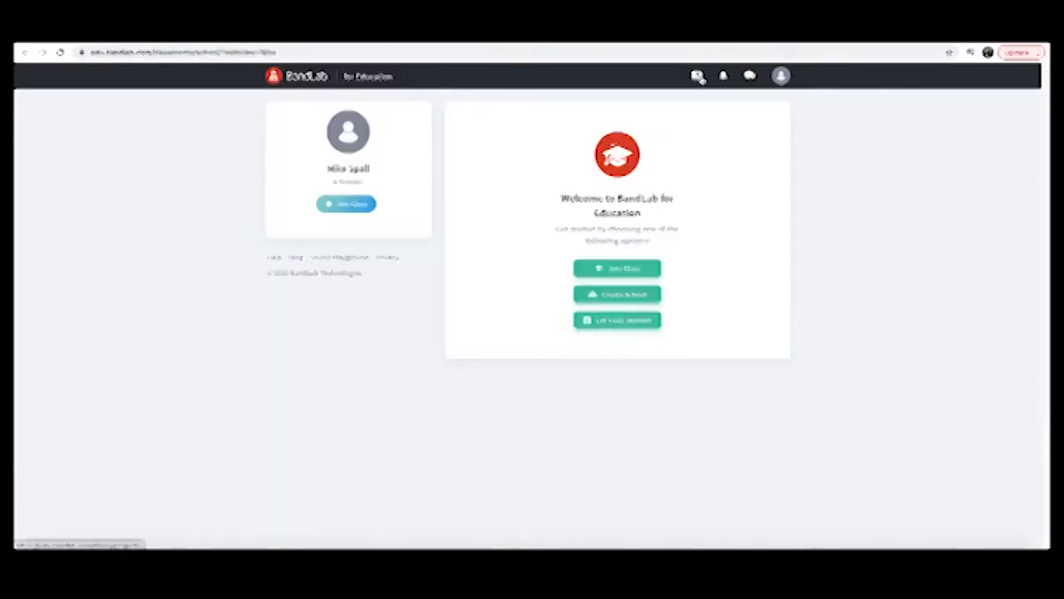
Start a new project in the mix editor with an Instruments track and turn the metronome on.
click(699, 77)
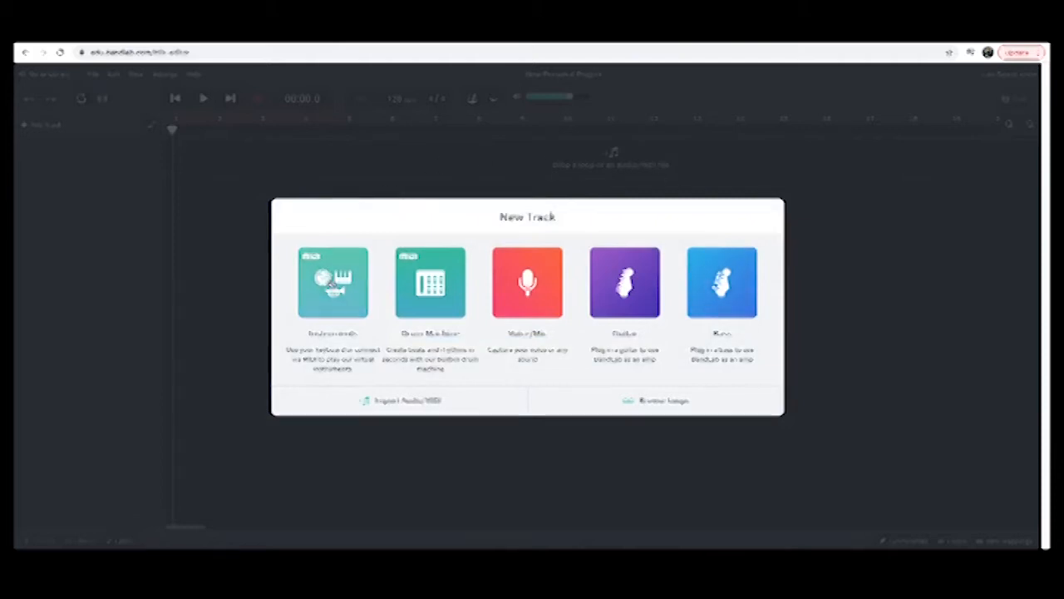
click(331, 284)
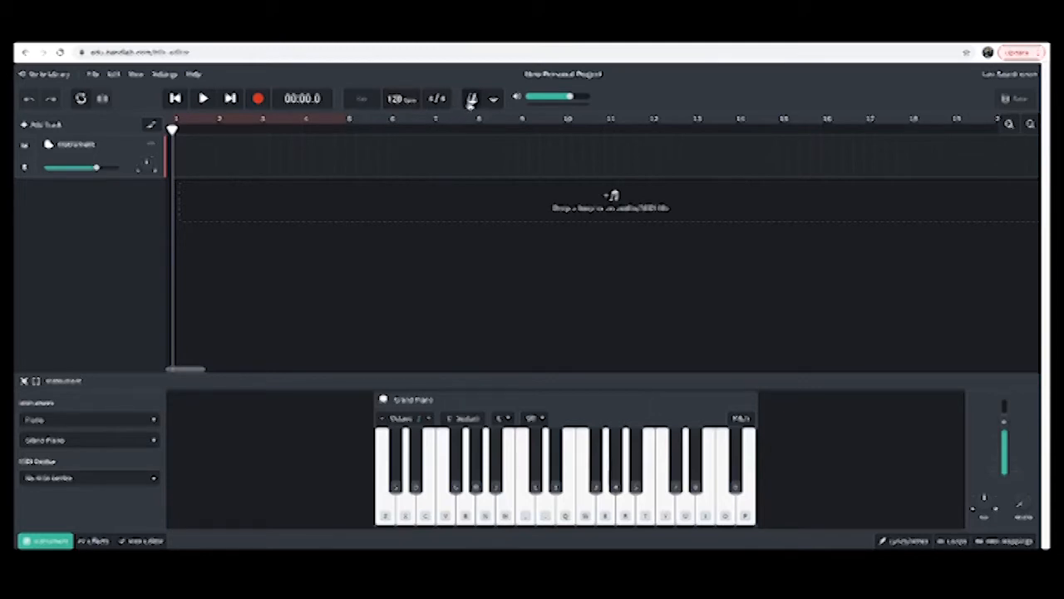
click(470, 100)
click(470, 100)
click(471, 103)
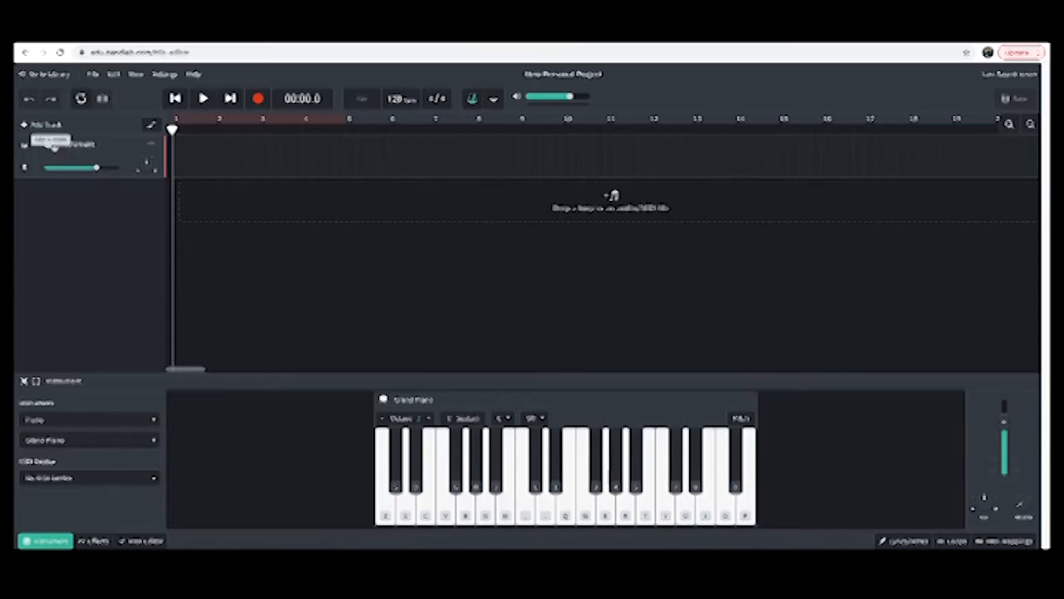
Set the track's instrument category to Drum Kits and its sound to Hip Hop Kit.
click(154, 422)
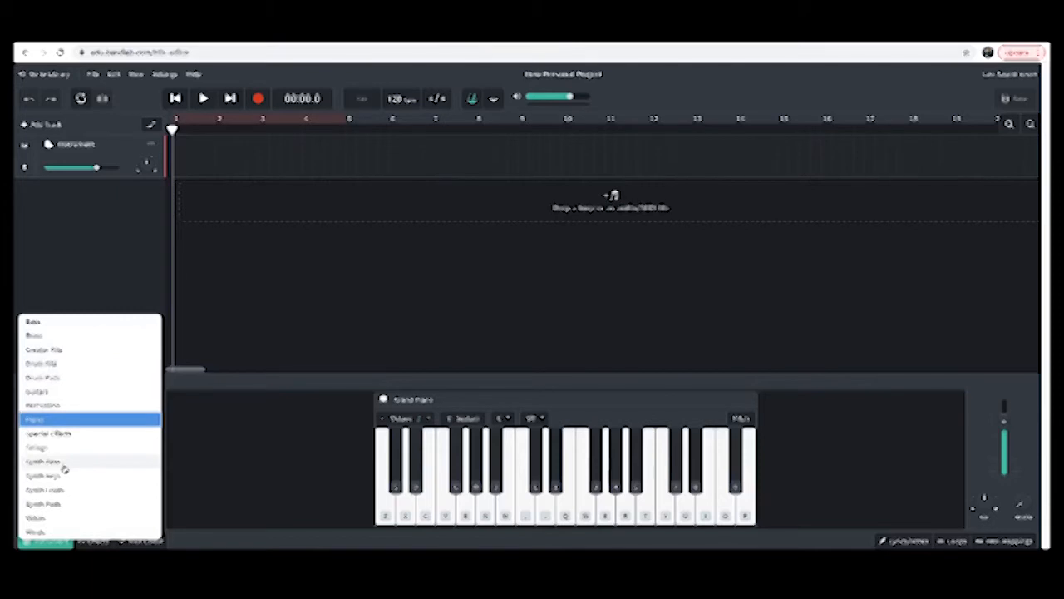
click(114, 301)
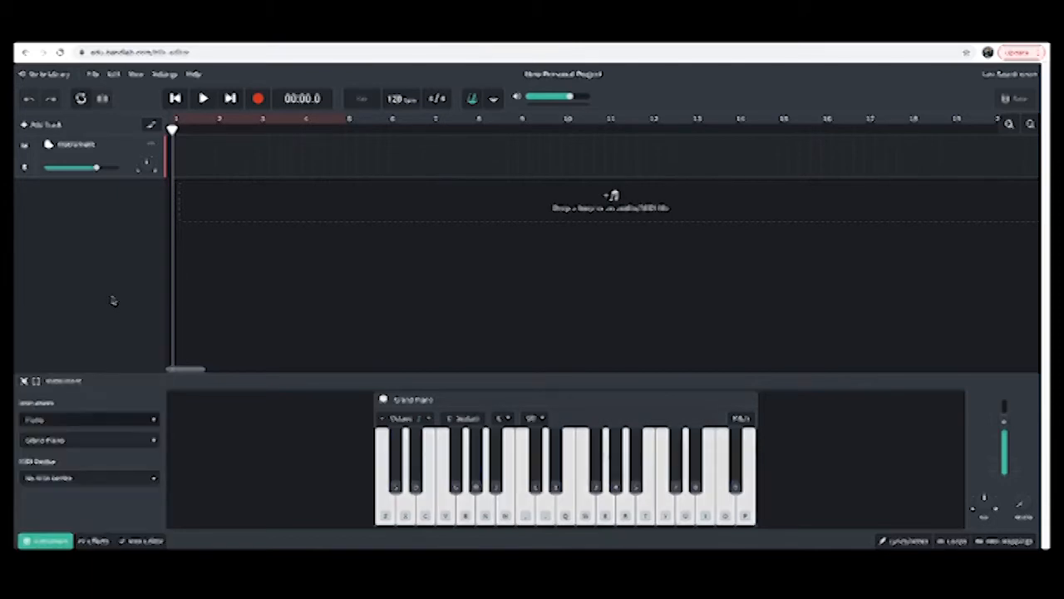
click(156, 425)
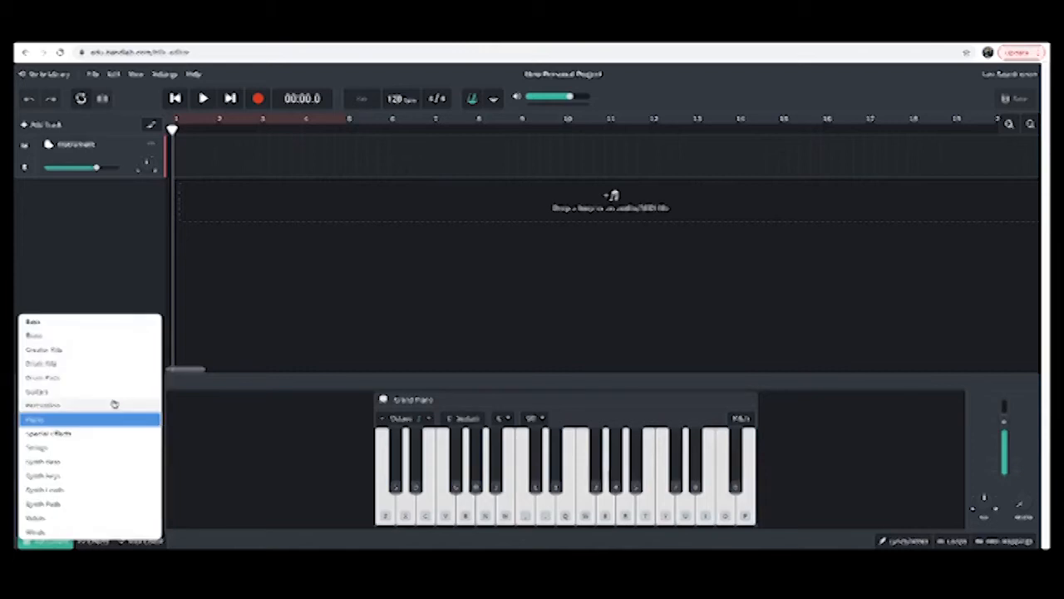
click(57, 365)
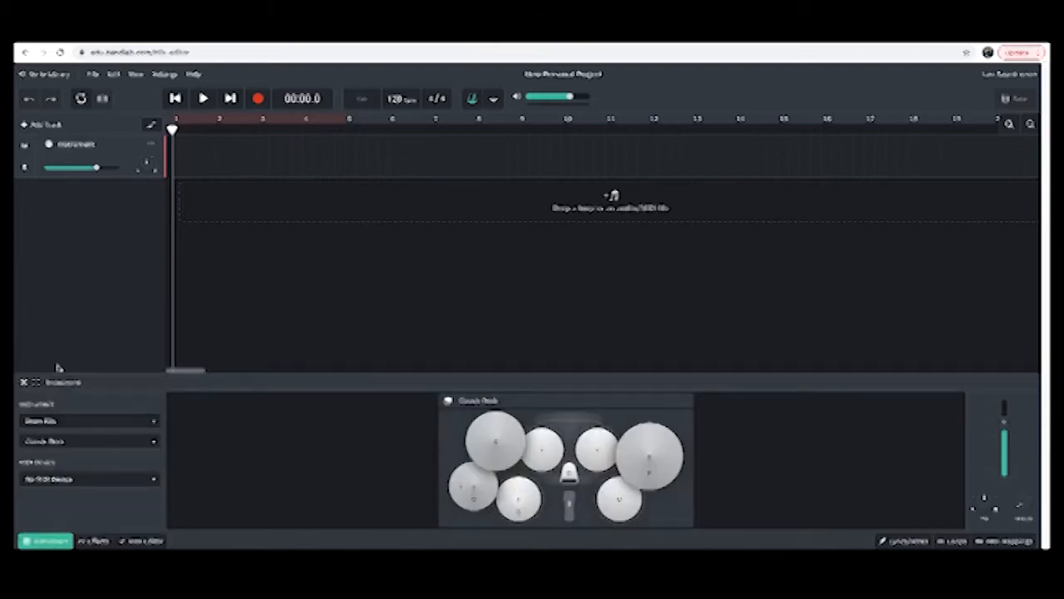
click(155, 442)
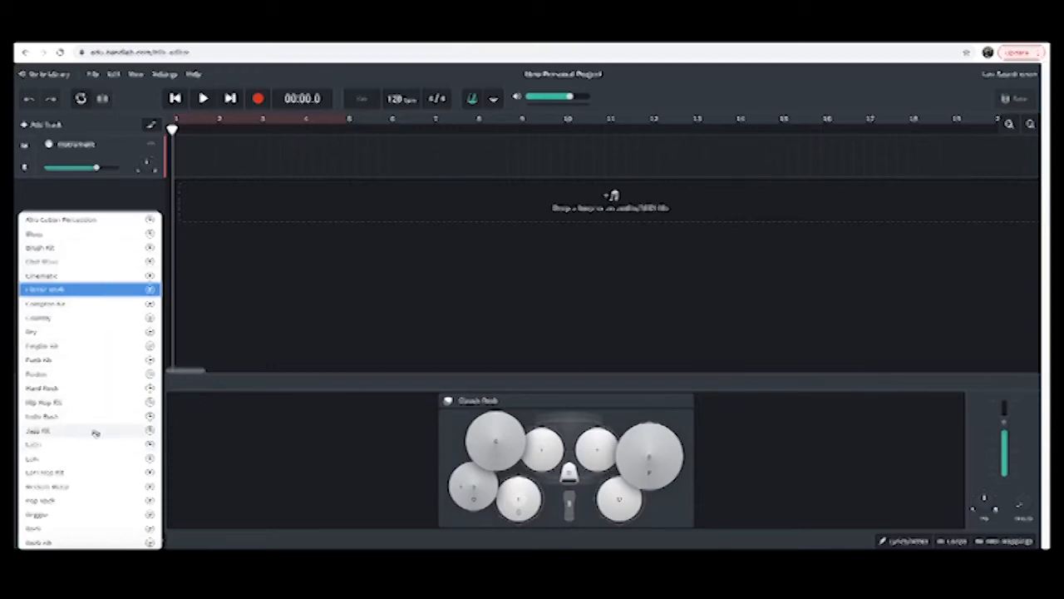
click(52, 405)
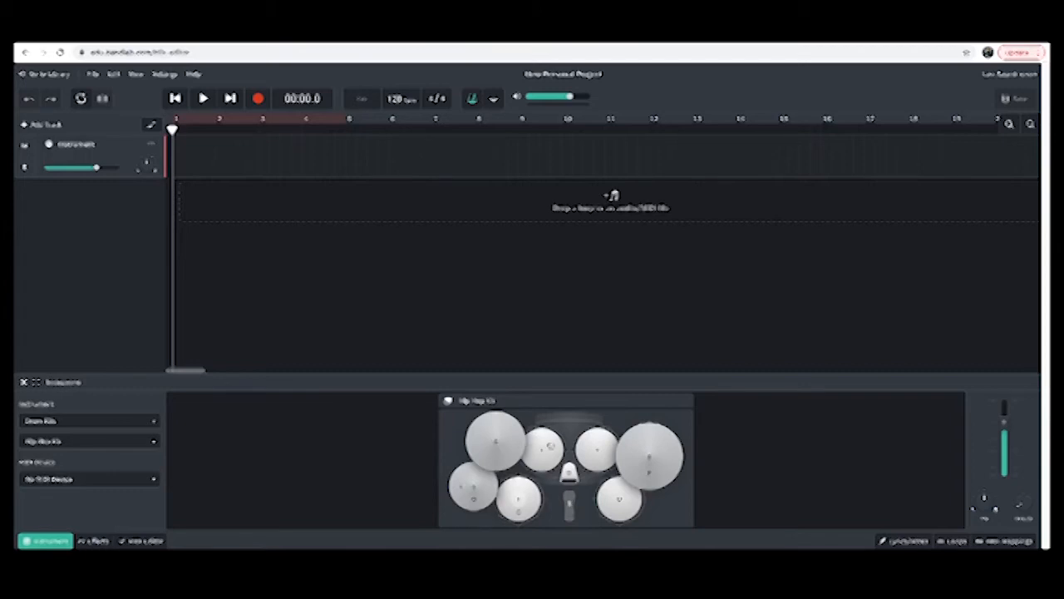
Try out the kick drum and the snare drum of the Hip Hop Kit one after the other.
click(572, 509)
click(572, 509)
click(572, 510)
click(572, 510)
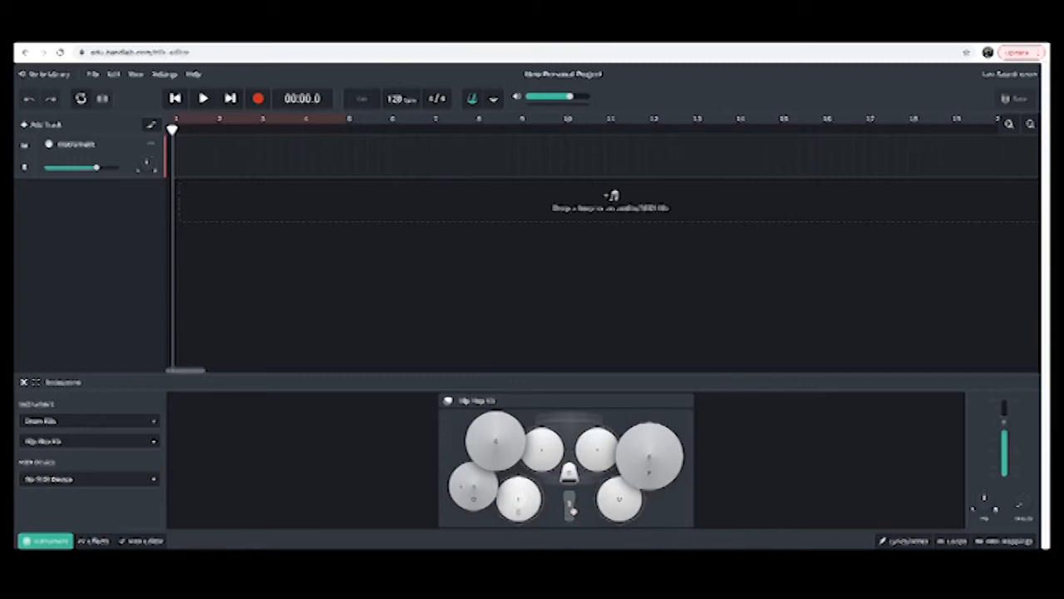
key(s)
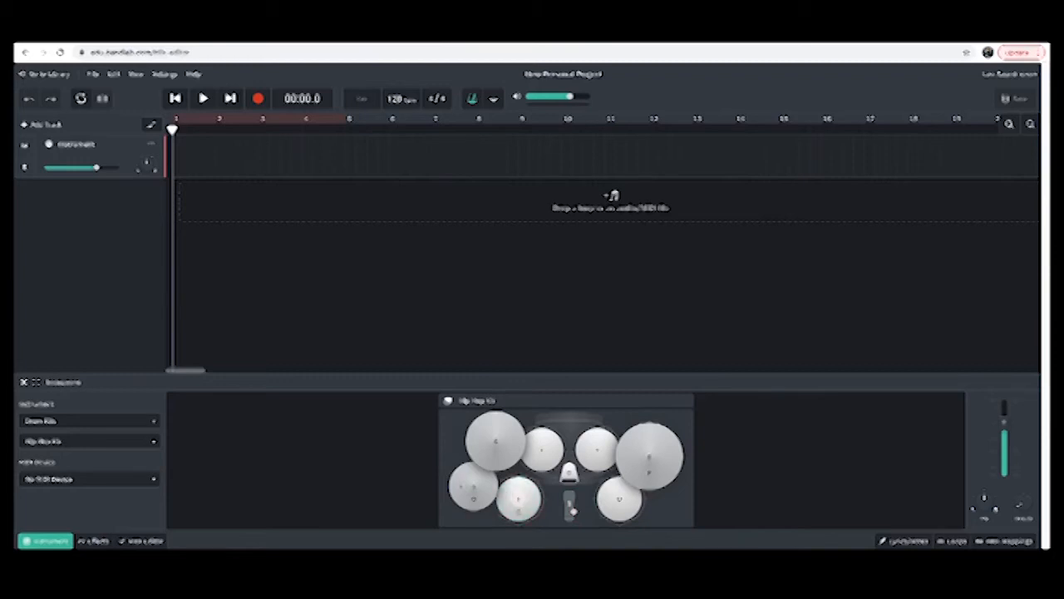
key(s)
key(s)
key(s)
key(s)
key(s)
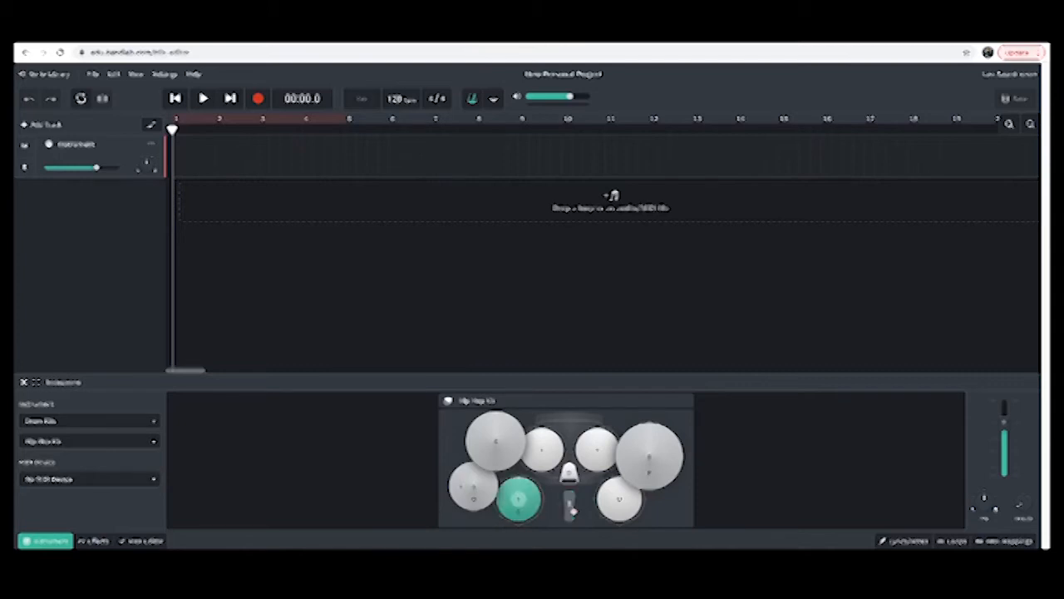
key(s)
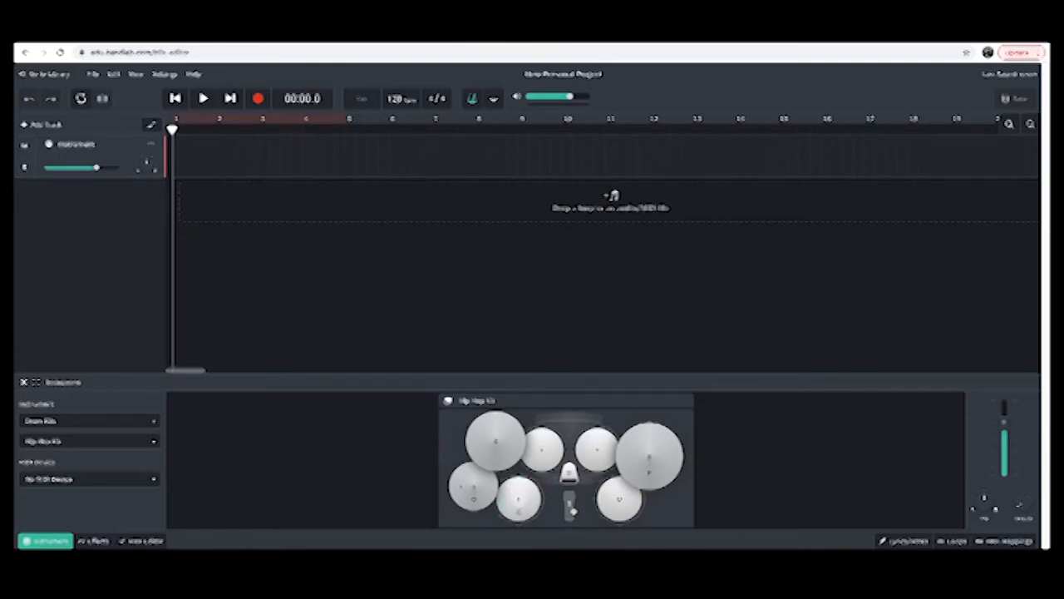
Play an alternating kick and snare beat on the Hip Hop Kit without recording.
click(570, 508)
click(571, 507)
key(s)
click(570, 507)
key(s)
click(571, 507)
key(s)
Add a second Instruments track with the Grand Piano and try out single notes and a three-note chord.
click(39, 125)
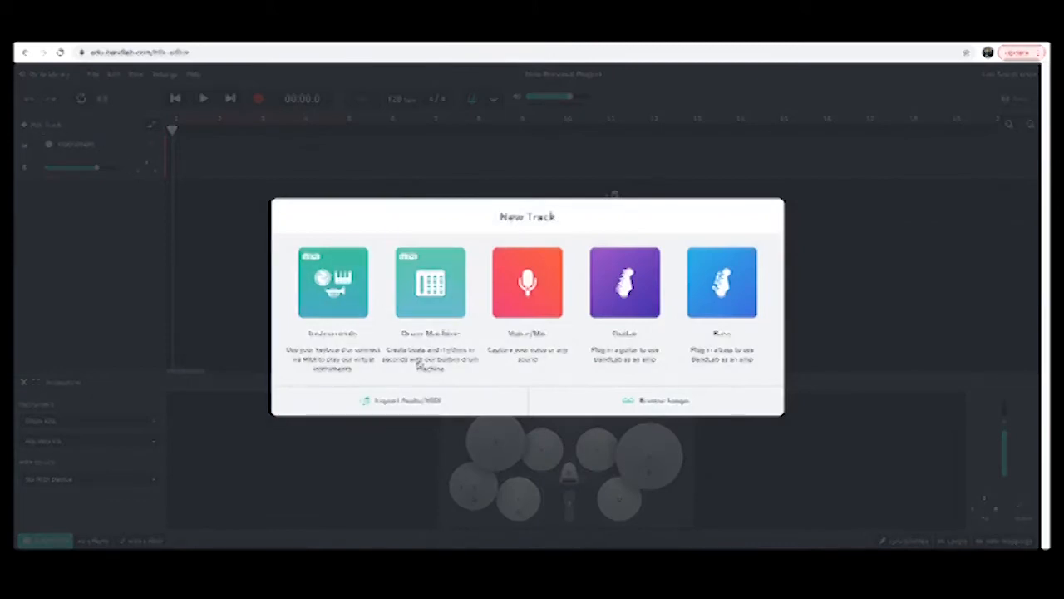
click(345, 286)
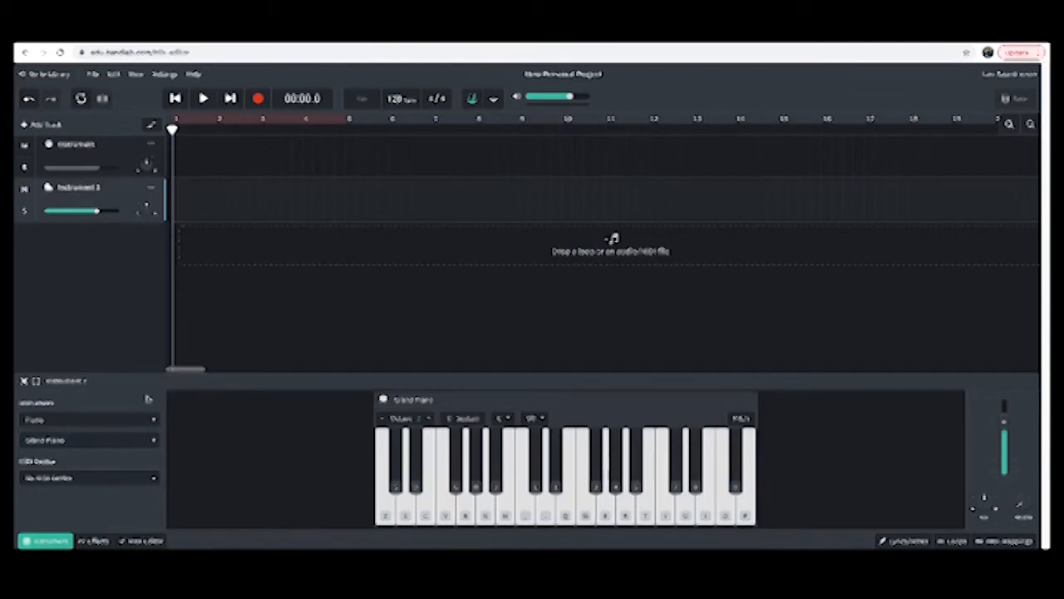
click(391, 509)
click(388, 505)
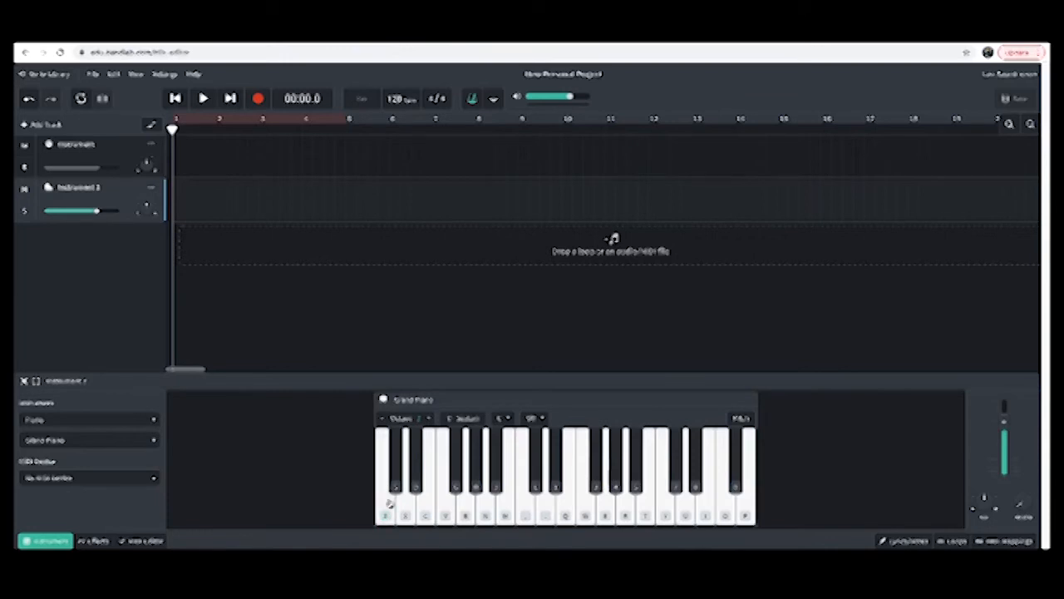
click(392, 504)
key(z)
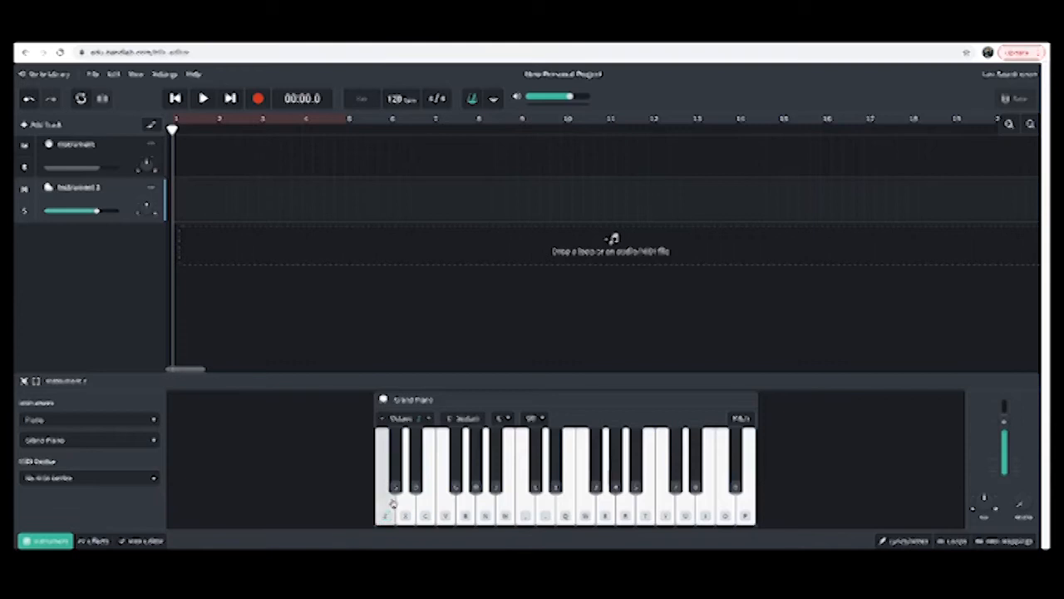
key(d)
key(v)
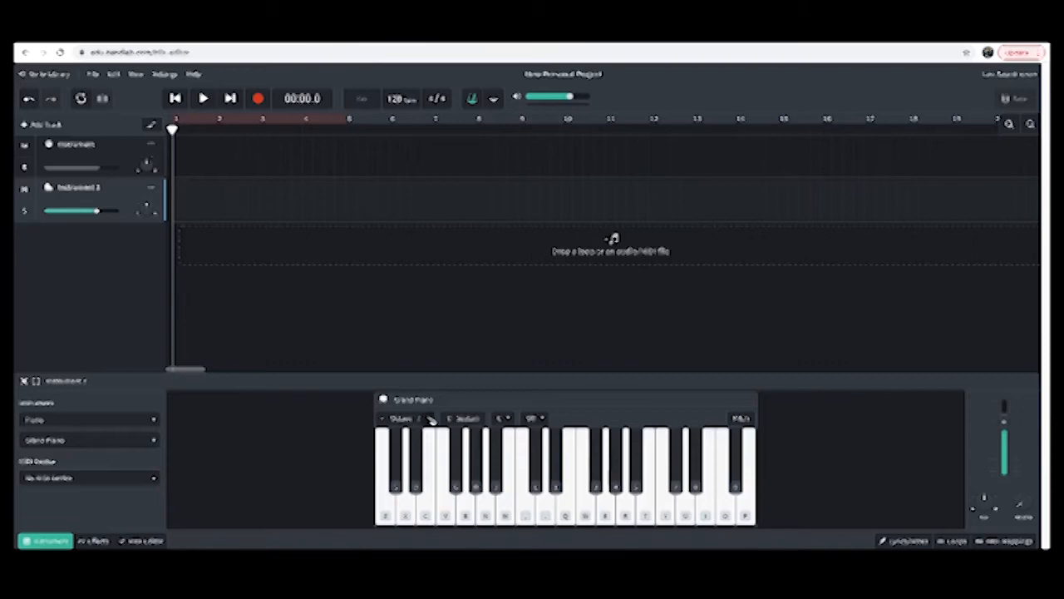
key(z)
key(d)
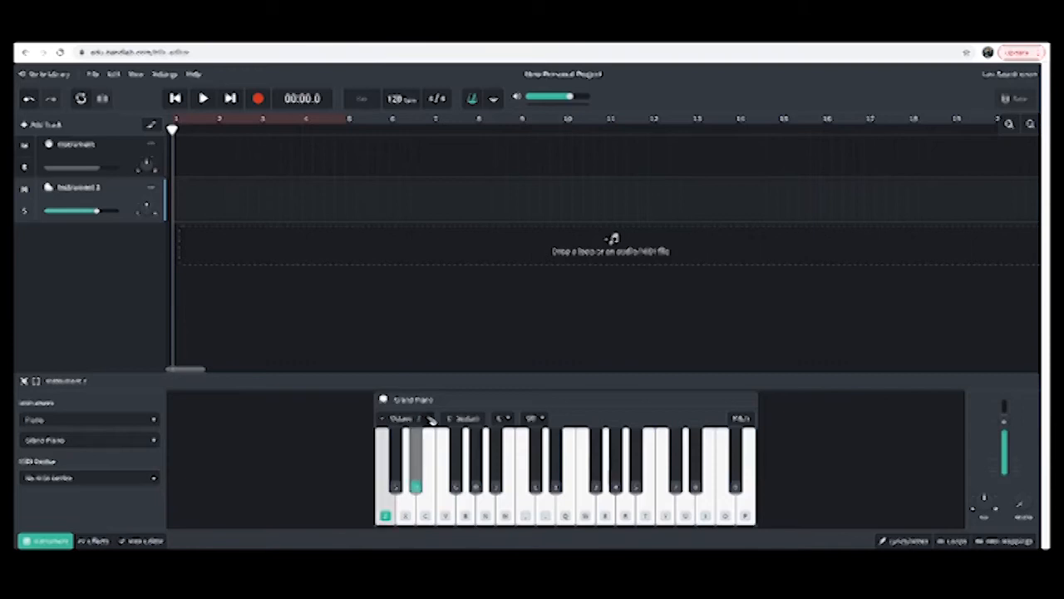
key(v)
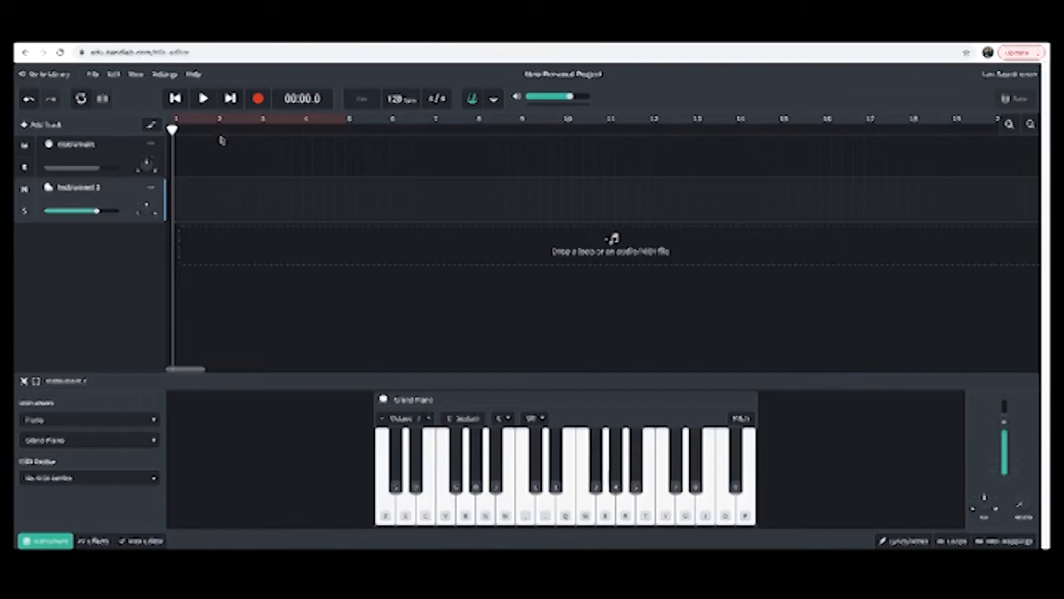
Rename the first track, which holds the Hip Hop Kit, to "Drum kit".
click(120, 153)
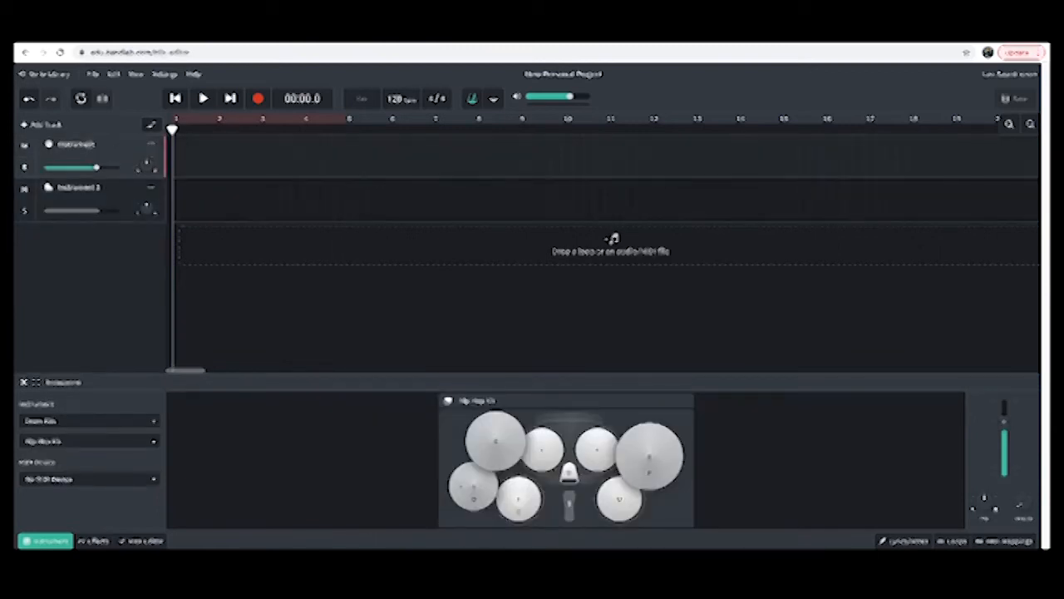
double_click(75, 144)
text(drum kit)
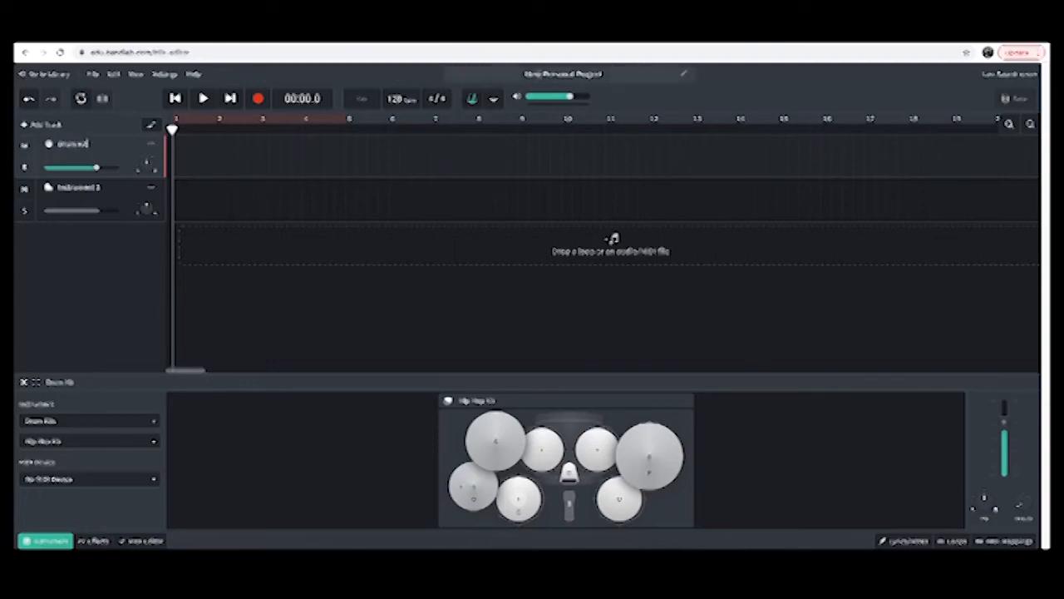
Rename the project to "New Project".
click(563, 74)
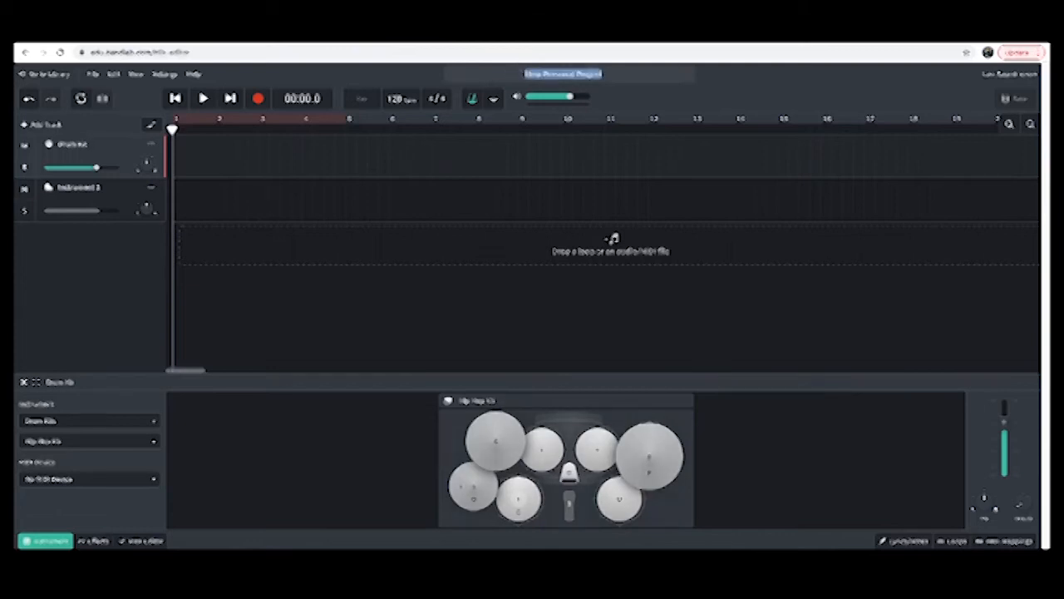
text(New project)
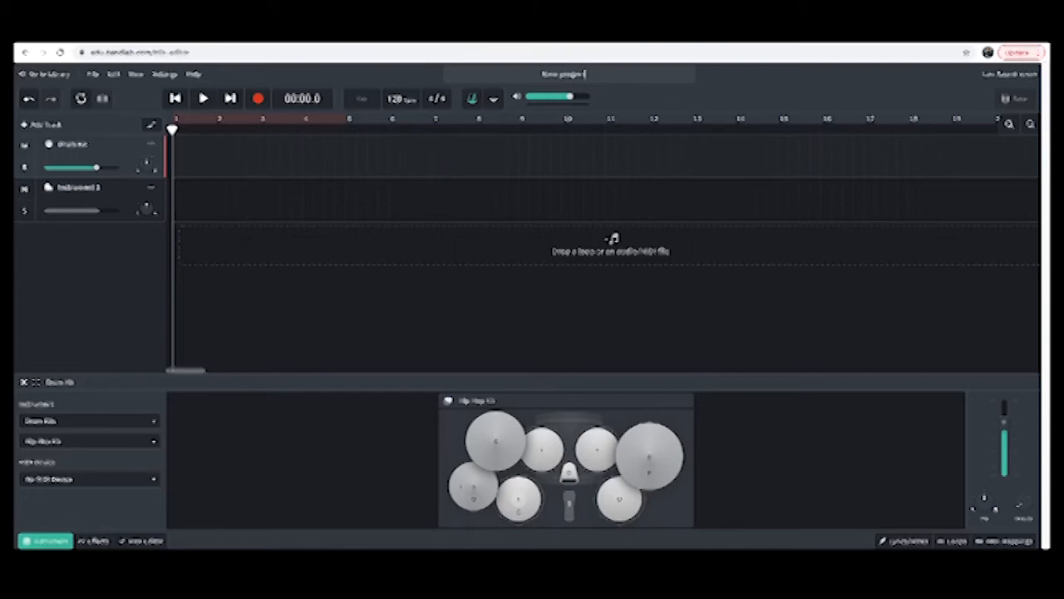
key(BackSpace)
text(P)
Record a four-bar alternating kick and snare beat with the metronome on the drum kit track, starting from bar 1.
click(474, 100)
click(258, 99)
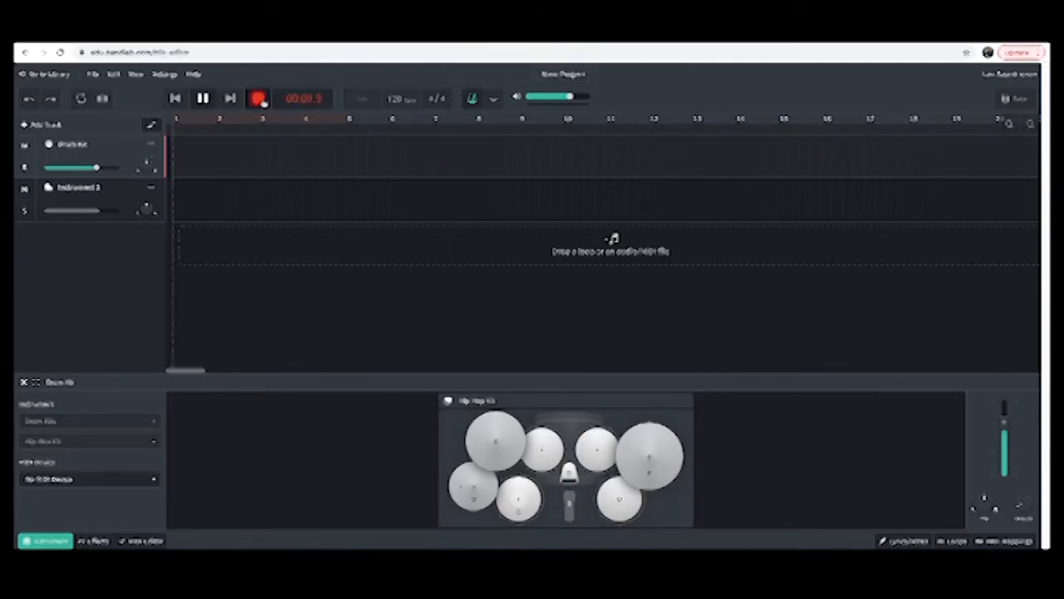
key(s)
key(s)
key(s)
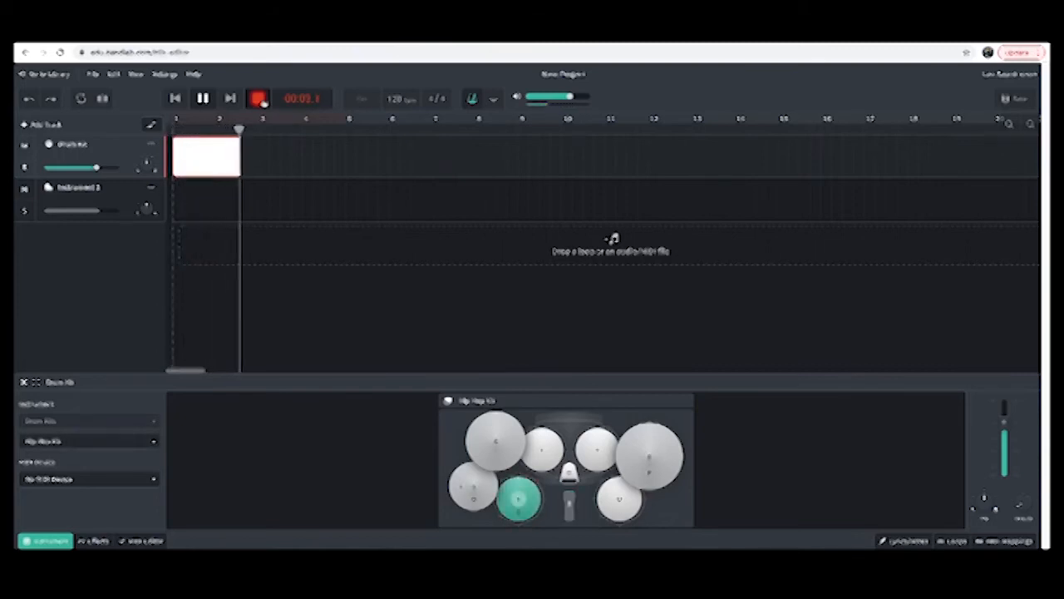
key(s)
key(s)
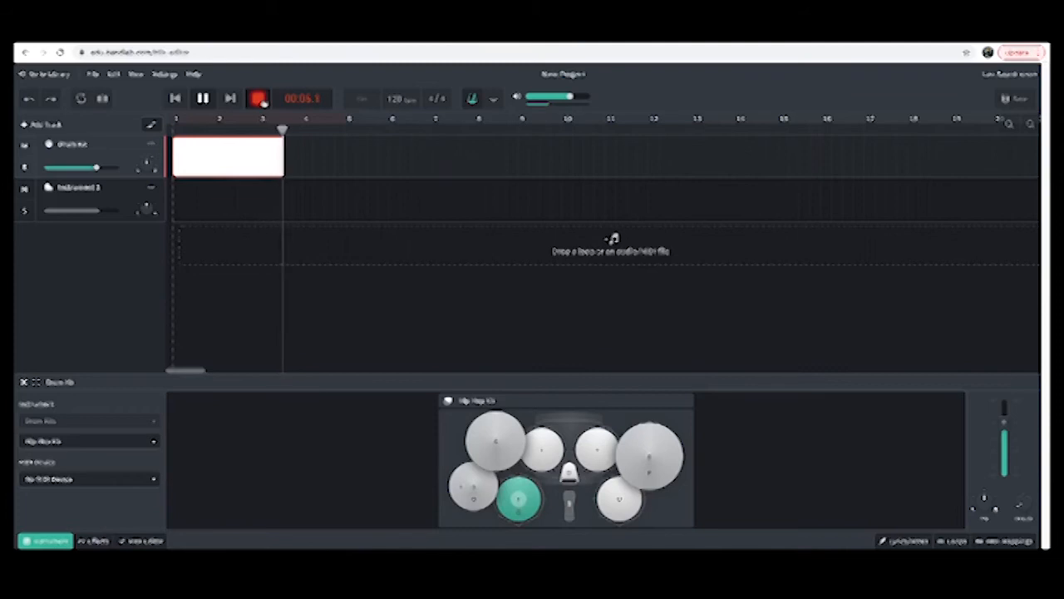
key(s)
key(s)
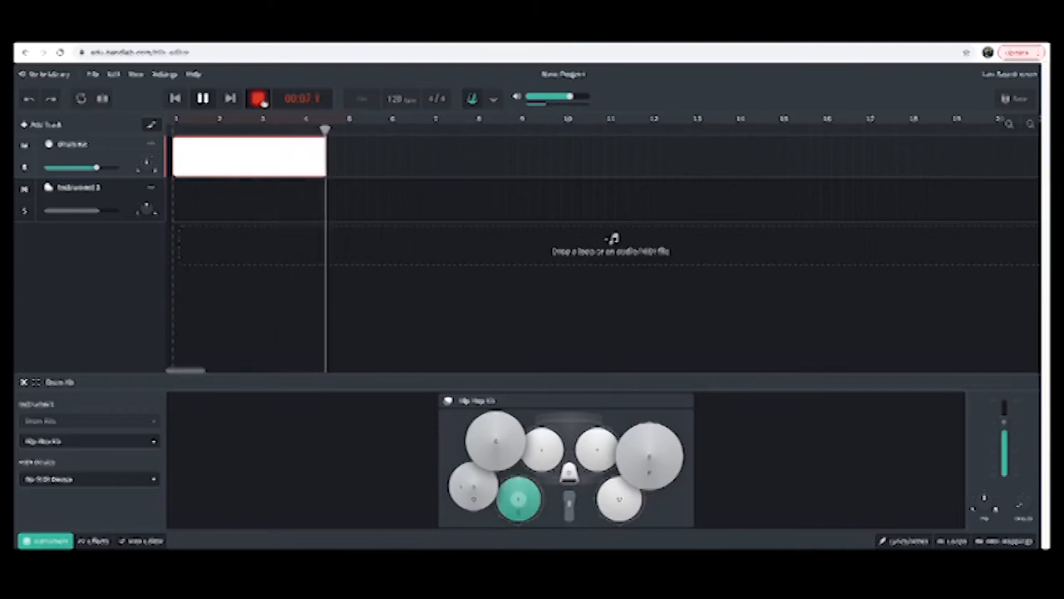
key(s)
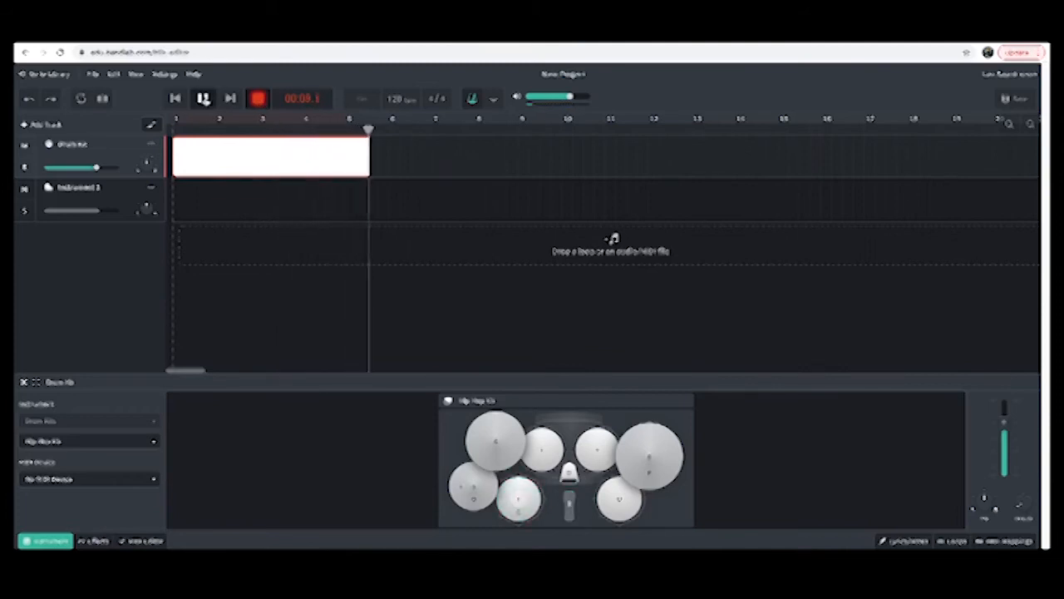
click(206, 98)
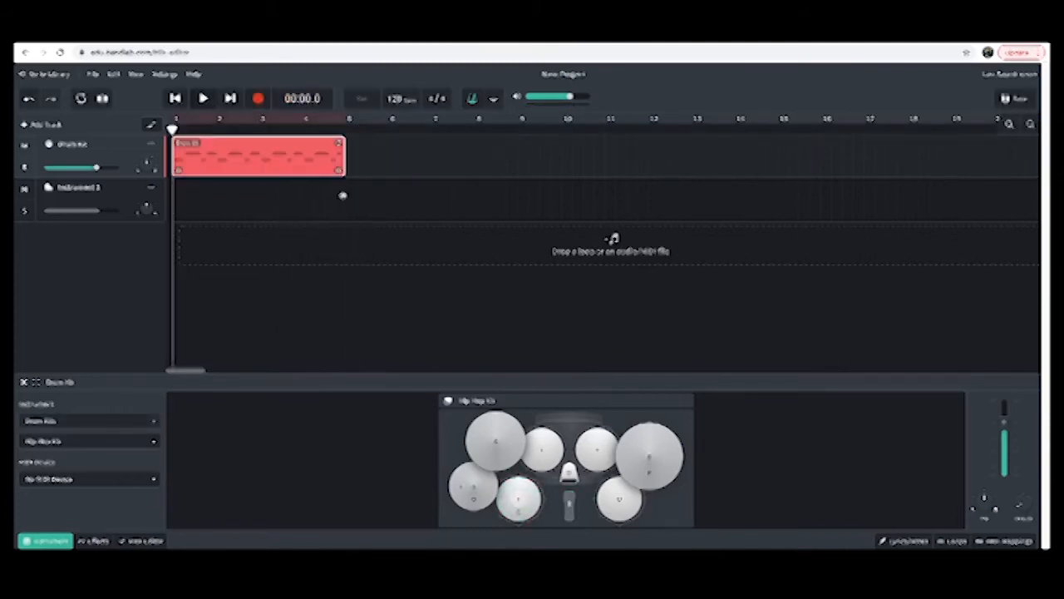
Open the recorded drum region in an enlarged MIDI editor and quantize all its notes to 1/16.
double_click(260, 159)
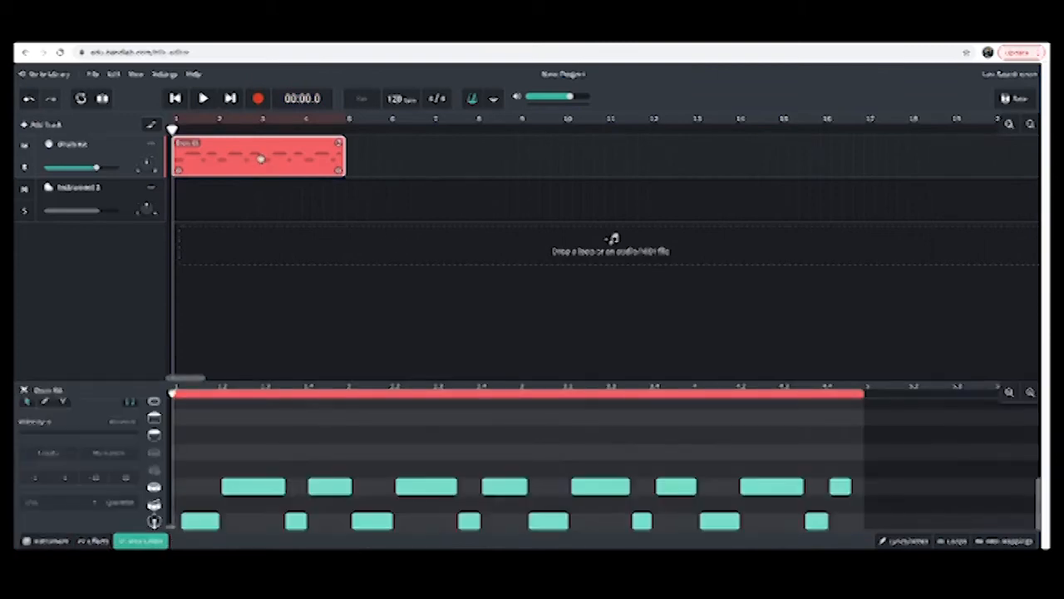
drag(313, 382, 326, 239)
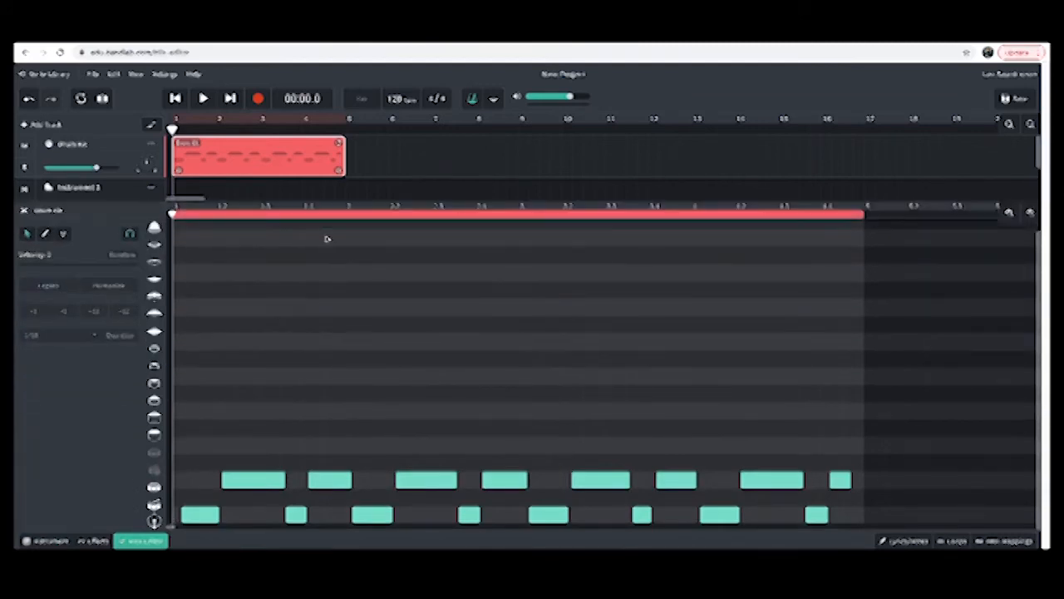
drag(188, 387, 847, 529)
click(121, 336)
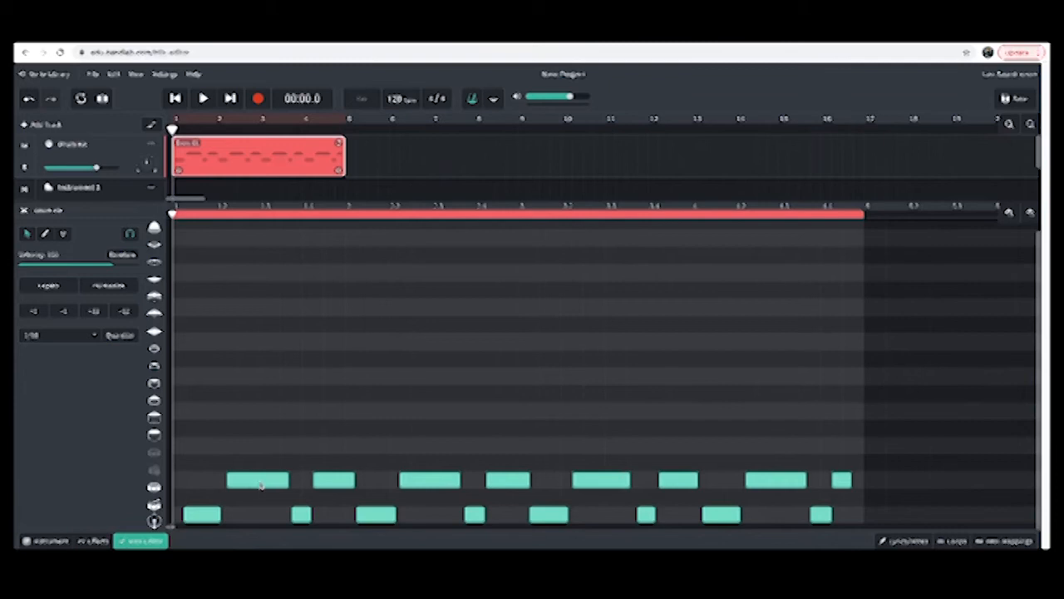
Shift all drum notes earlier so the first kick starts on bar 1, and set their quantization to 1/8.
drag(260, 484, 257, 481)
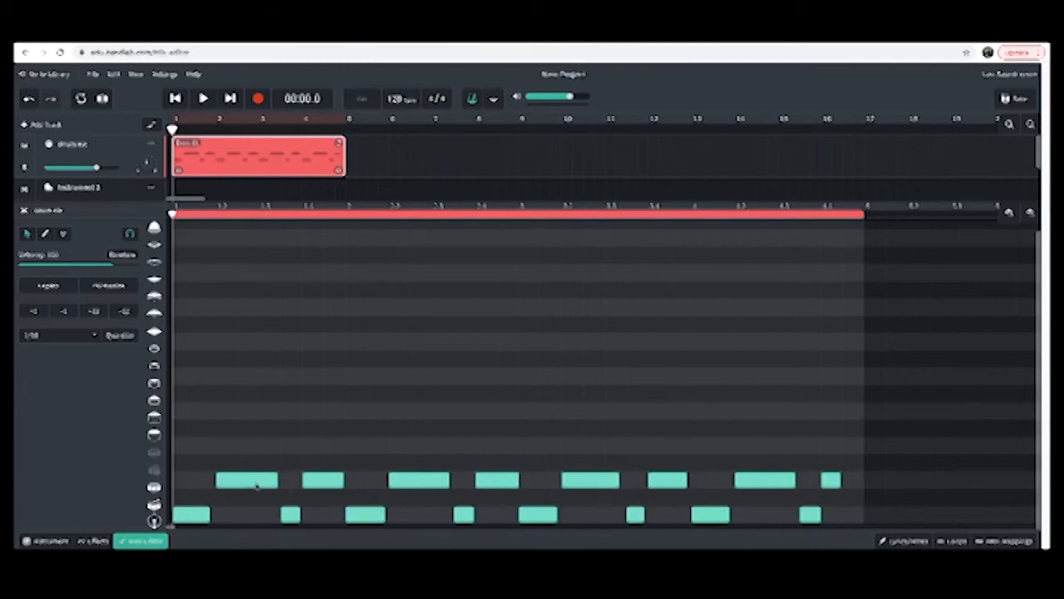
click(97, 335)
click(55, 321)
click(206, 401)
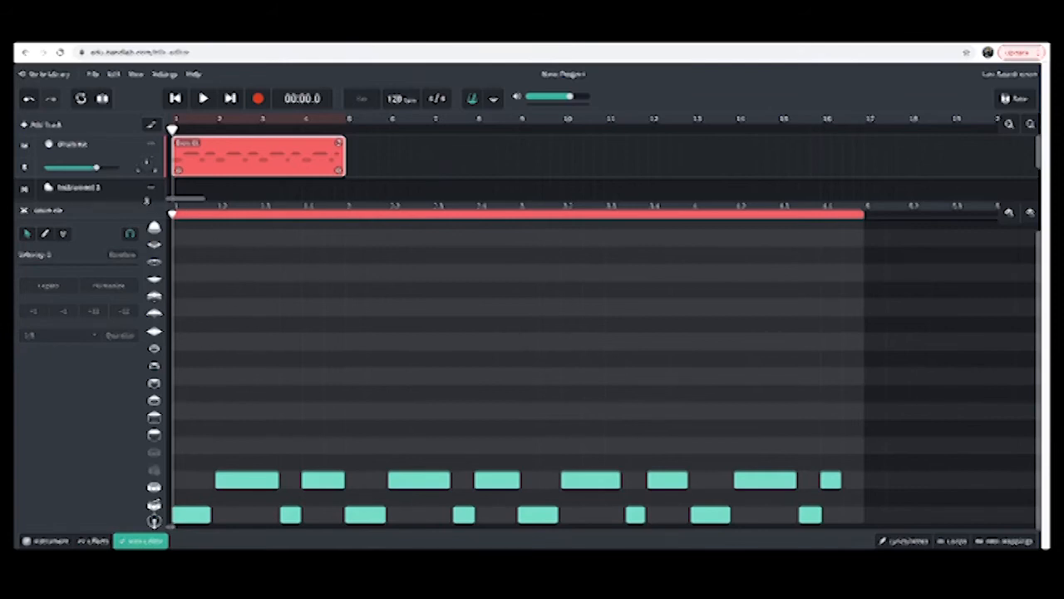
drag(146, 201, 146, 392)
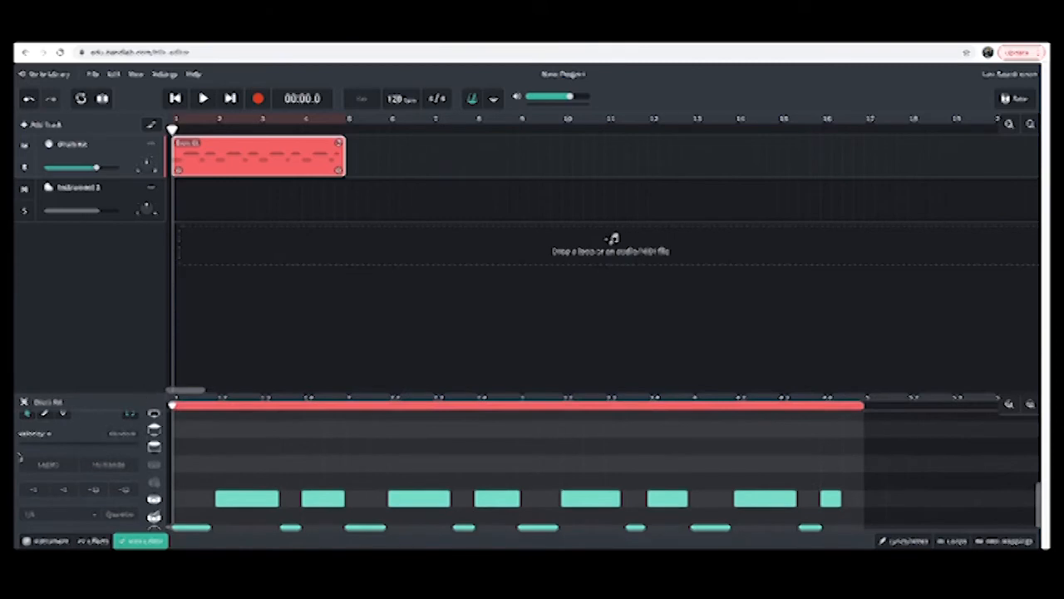
Apply the Rhythmic Wah effects preset to the drum kit track.
click(39, 541)
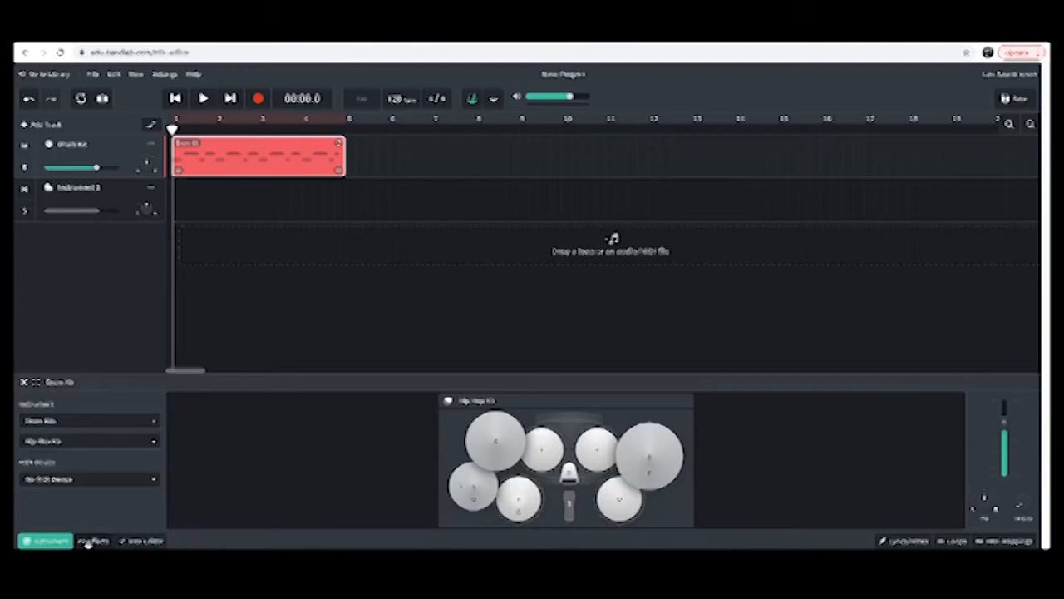
click(91, 541)
click(154, 428)
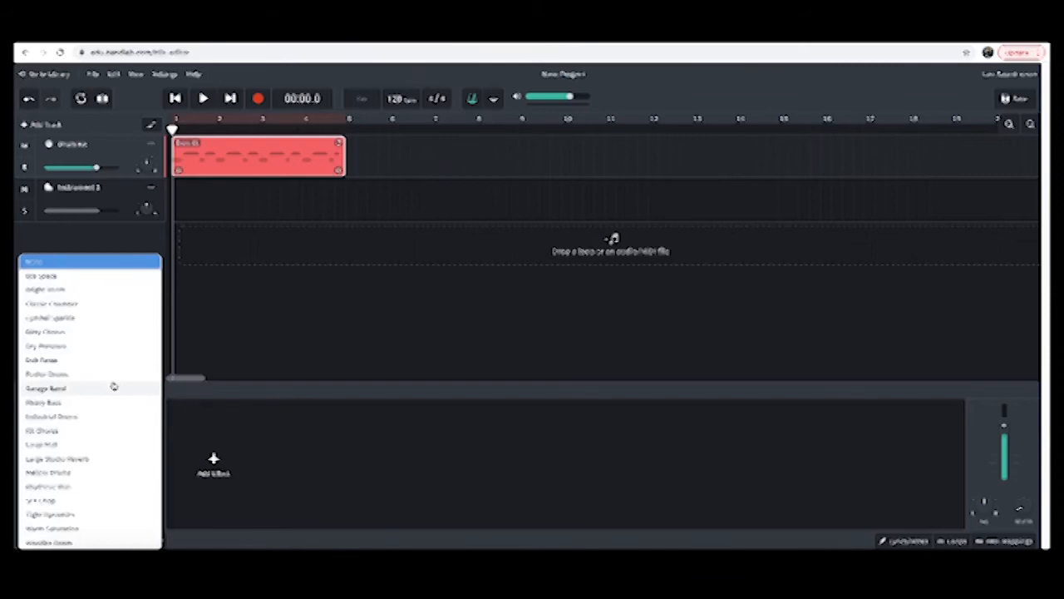
click(65, 489)
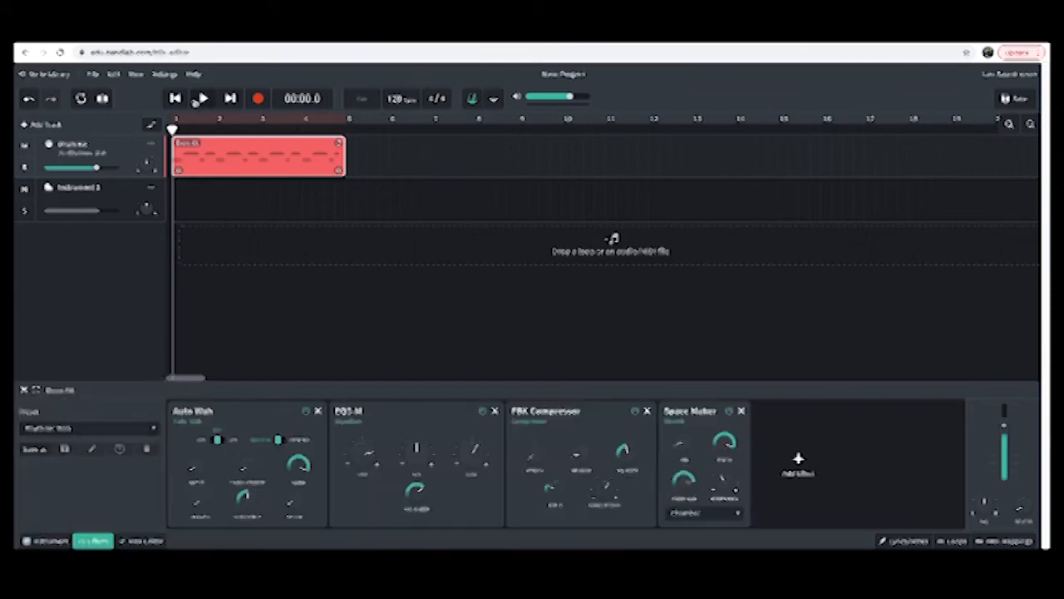
Play back the drum part with its effects, stop it and return the playhead to the start.
click(203, 99)
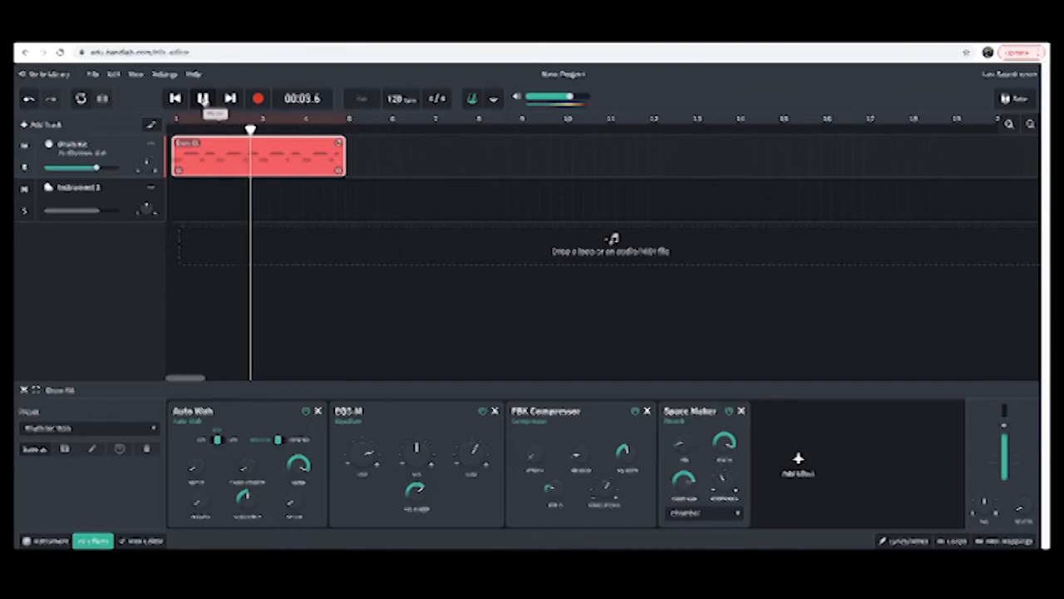
click(203, 99)
click(175, 98)
Select the Grand Piano track, show its keyboard and rehearse a C minor chord (C, E♭, G) without recording.
click(108, 198)
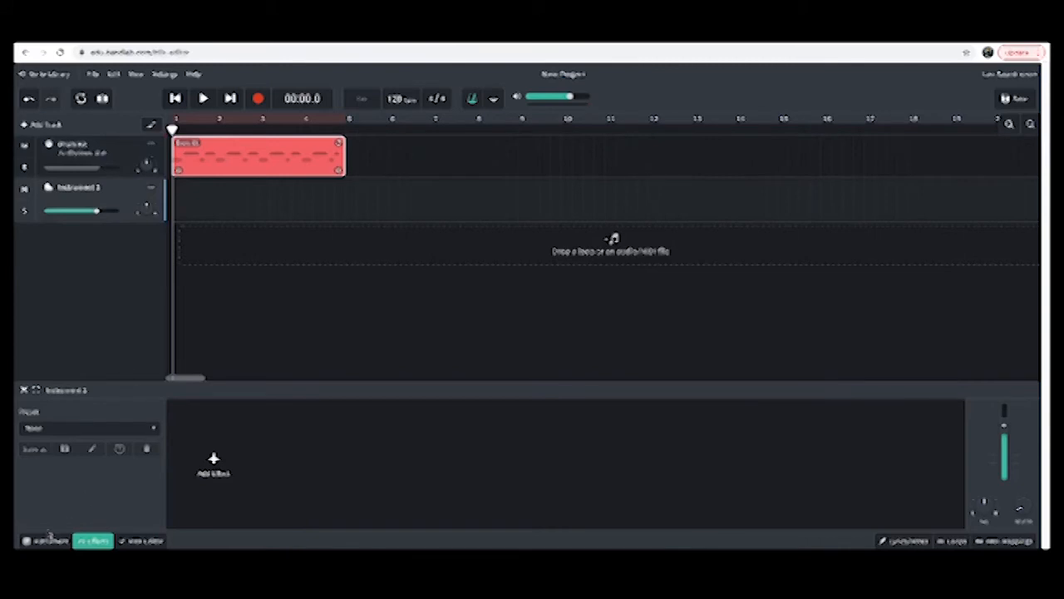
click(48, 541)
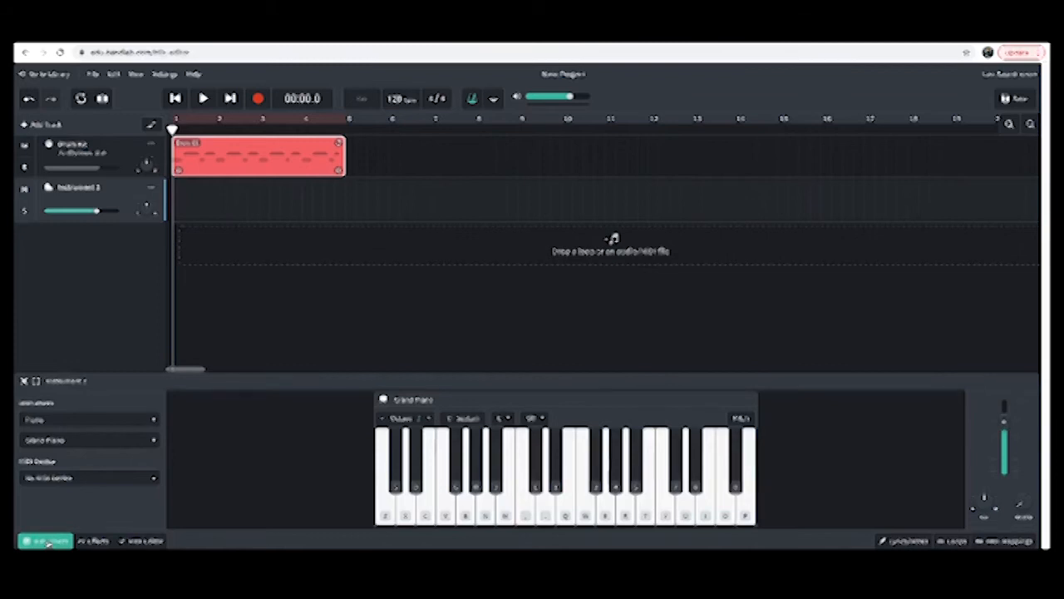
key(z)
key(d)
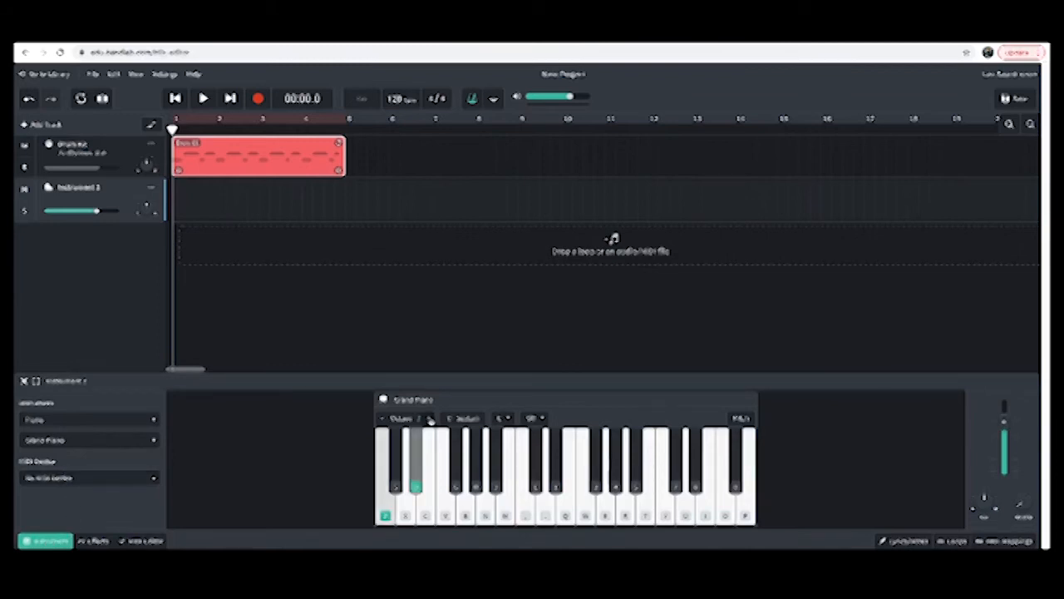
key(b)
key(b)
key(d)
key(z)
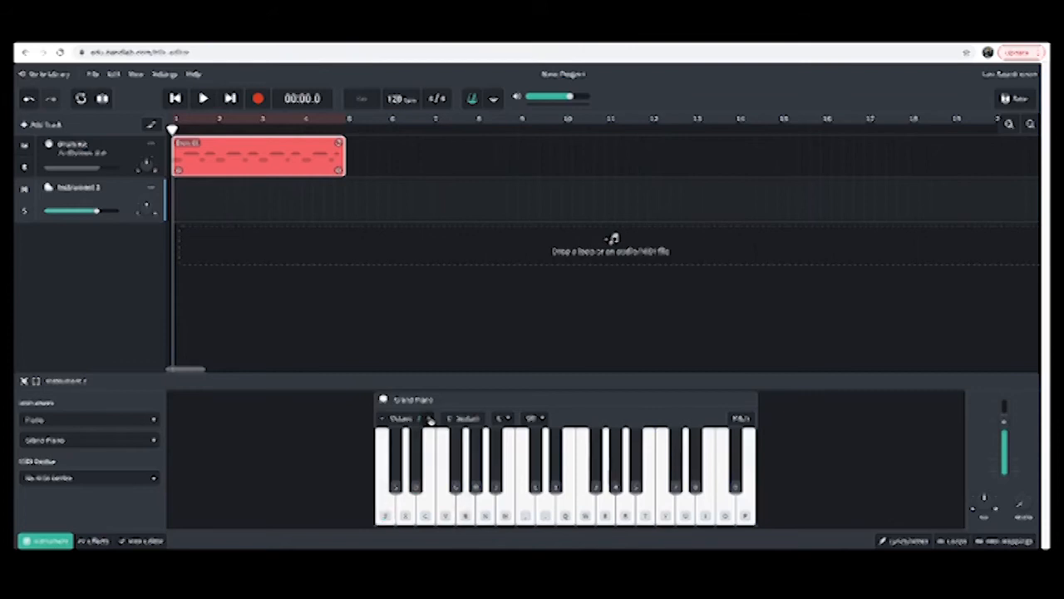
Record repeated C minor chords (C, E♭, G) over the four bars of drums on the Grand Piano track.
click(258, 99)
key(b)
key(z)
key(d)
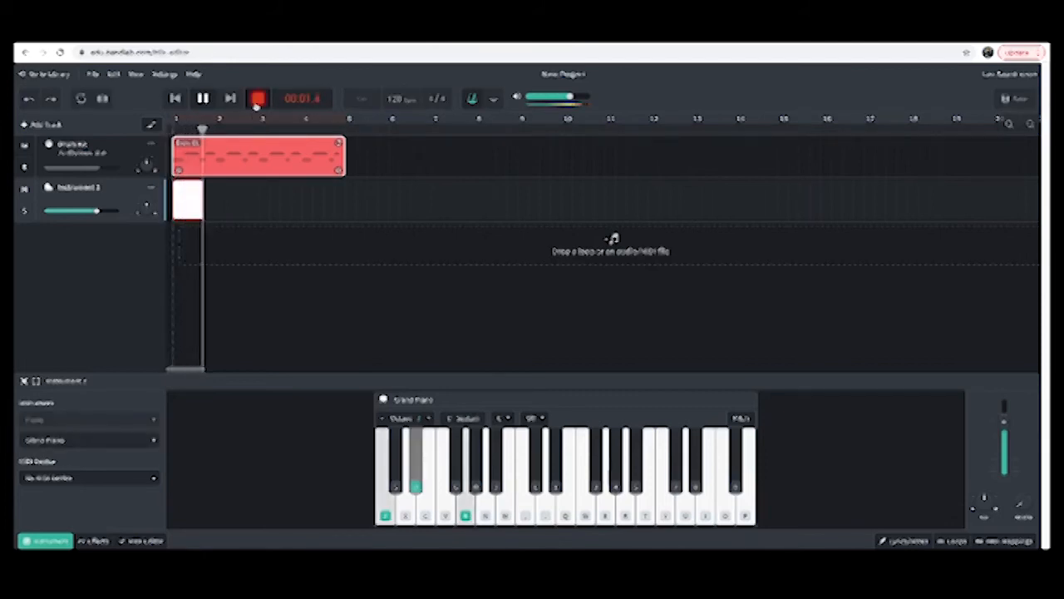
key(z)
key(d)
key(b)
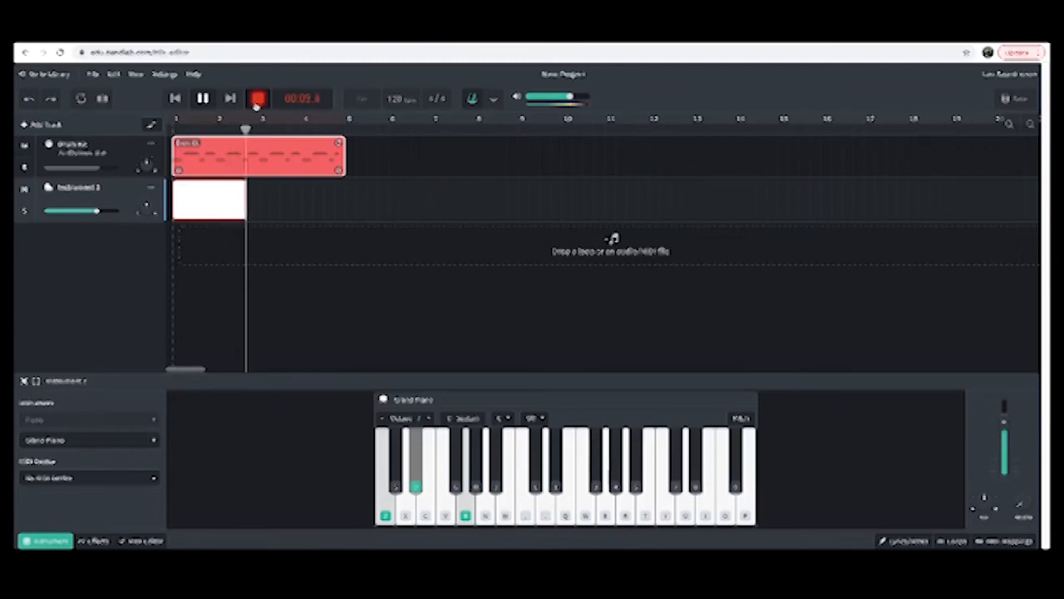
key(z)
key(d)
key(b)
key(z)
key(d)
key(b)
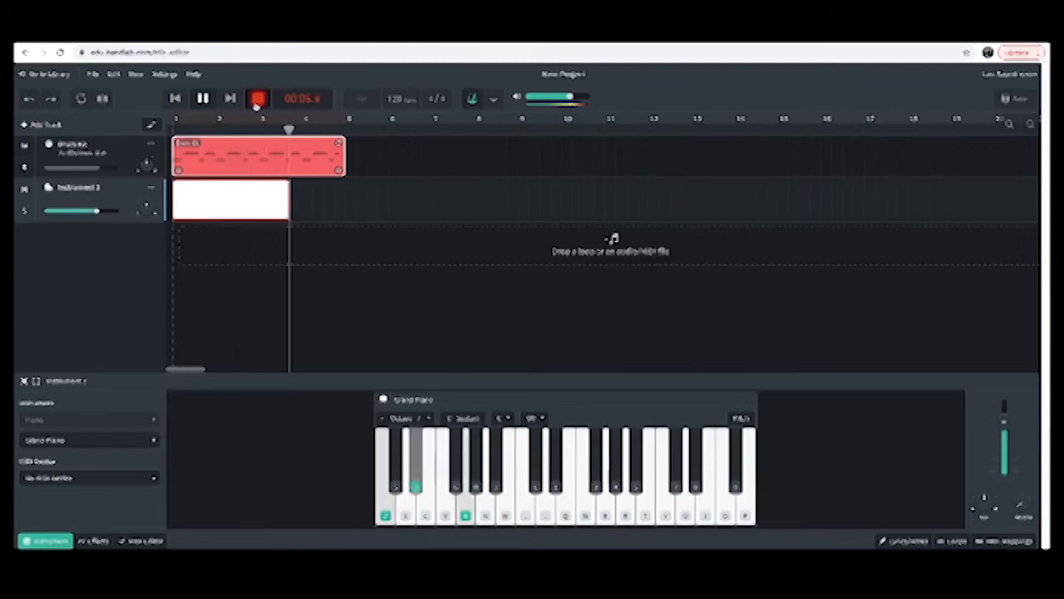
key(z)
key(d)
key(b)
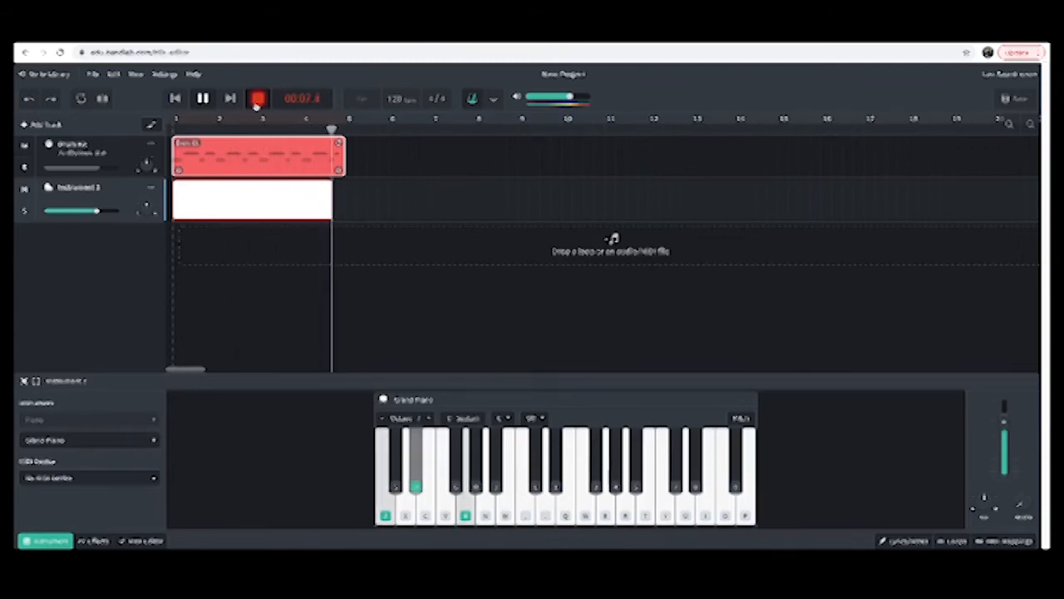
click(203, 98)
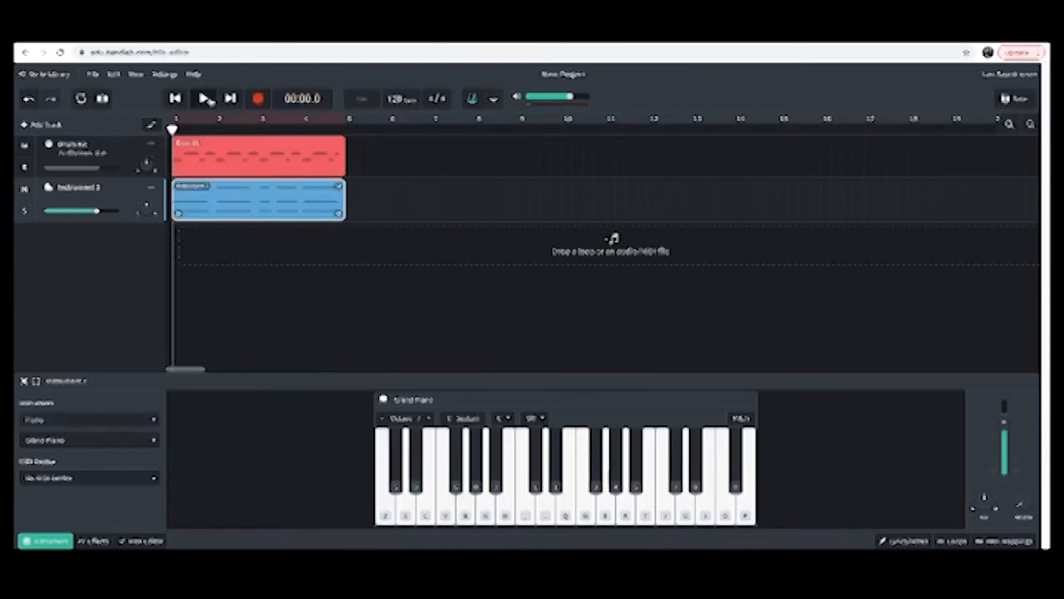
click(388, 205)
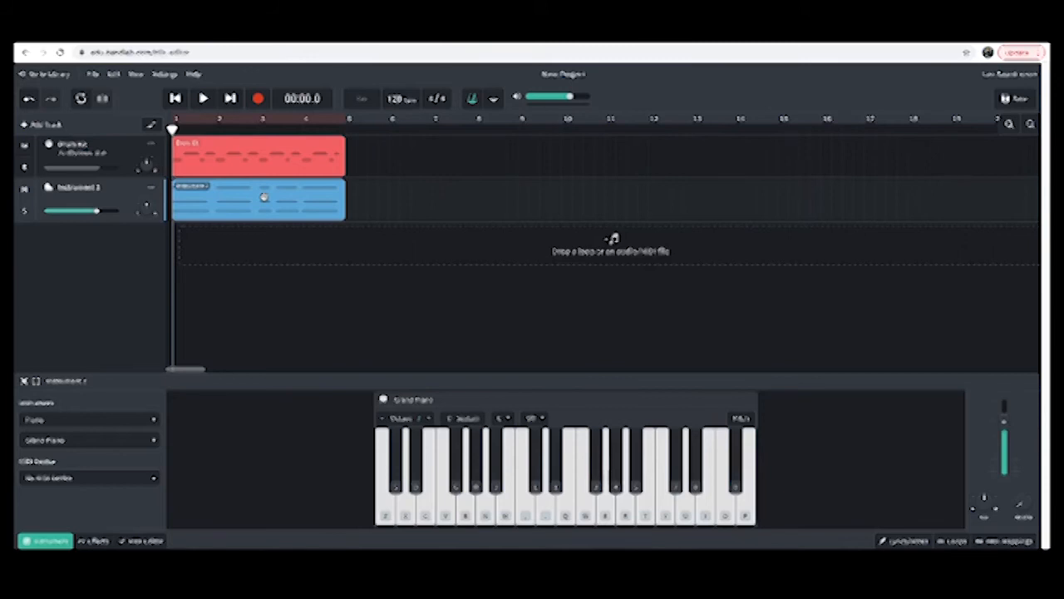
Open the recorded piano region in an enlarged MIDI editor and delete all its notes.
double_click(254, 196)
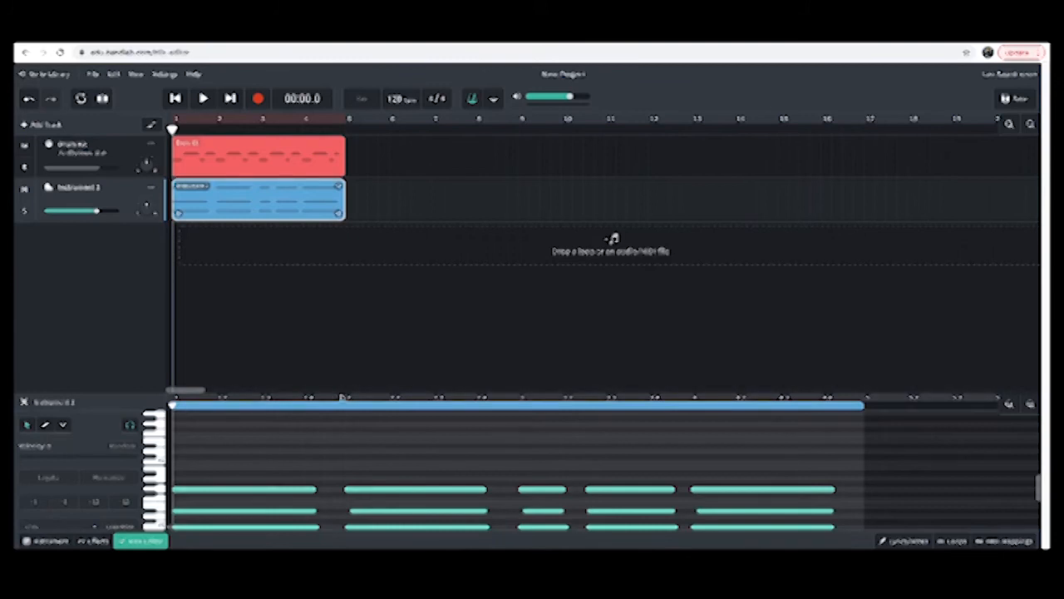
drag(342, 390, 369, 191)
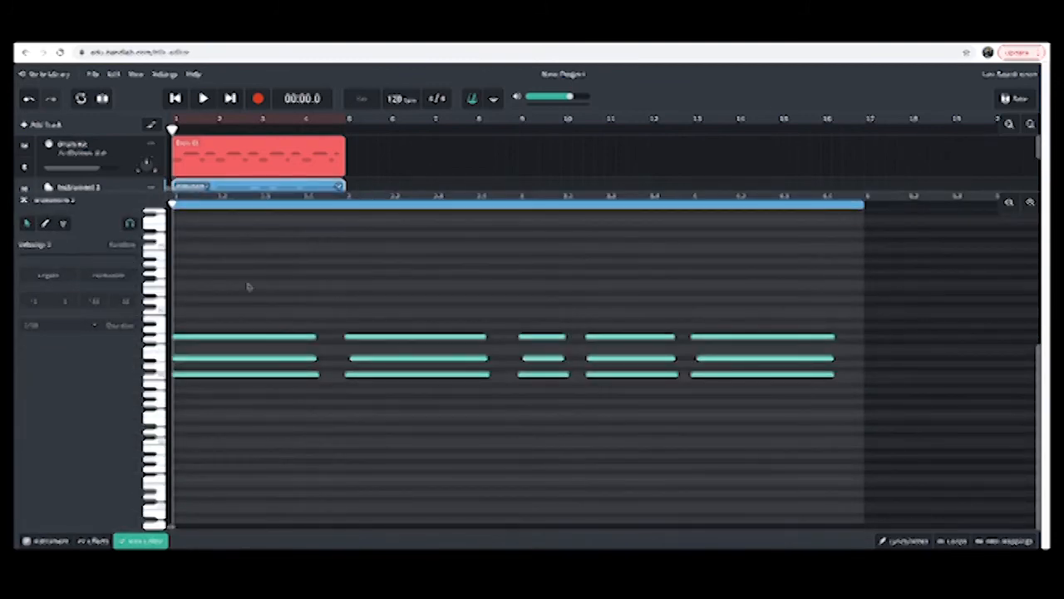
drag(361, 280, 766, 403)
key(Delete)
drag(202, 301, 243, 402)
key(Delete)
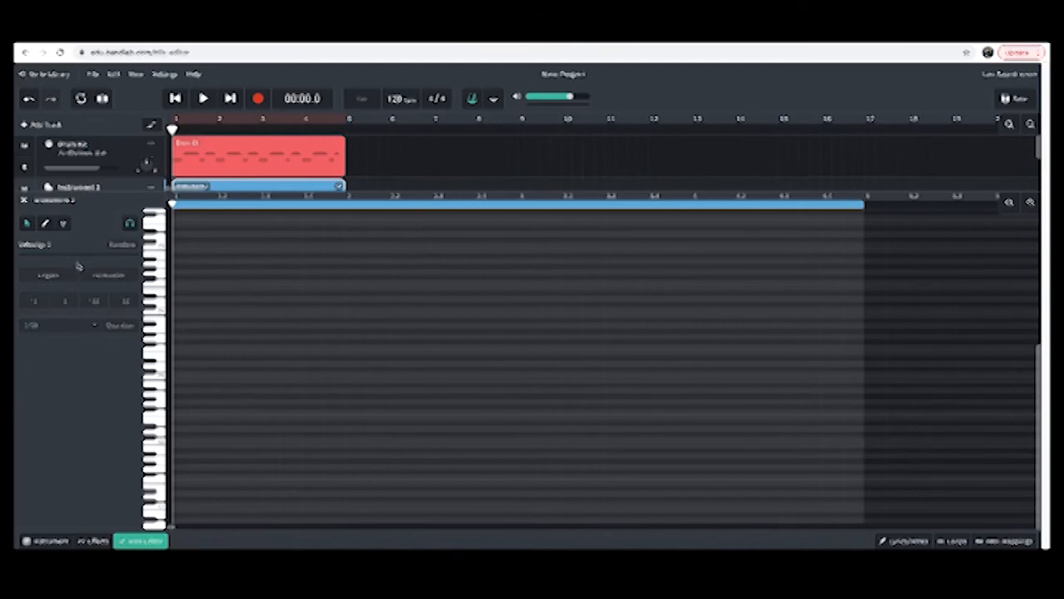
Draw a short three-note C minor chord (C, E♭, G) at the start of bar 1 in the piano region.
click(46, 225)
click(181, 378)
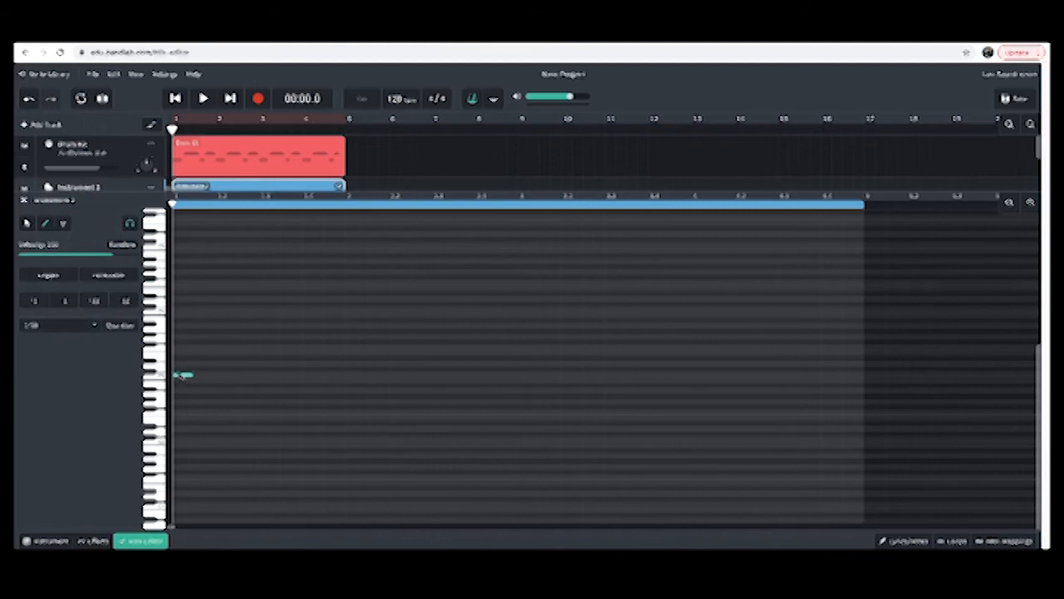
click(181, 359)
click(182, 338)
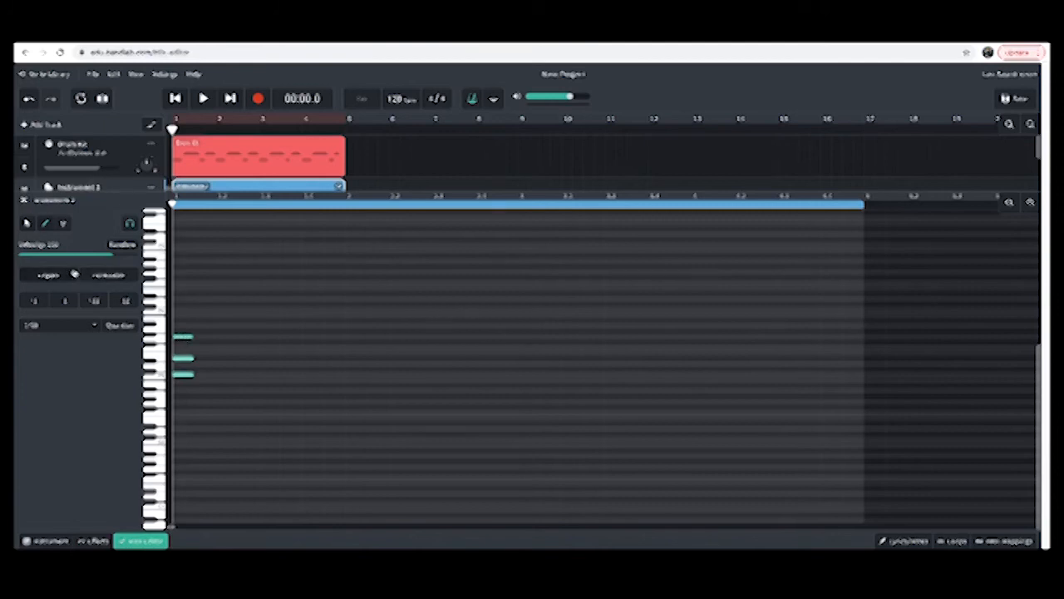
Raise the chord's middle note one semitone to E and lengthen all three notes to one full bar.
click(27, 223)
drag(182, 359, 181, 355)
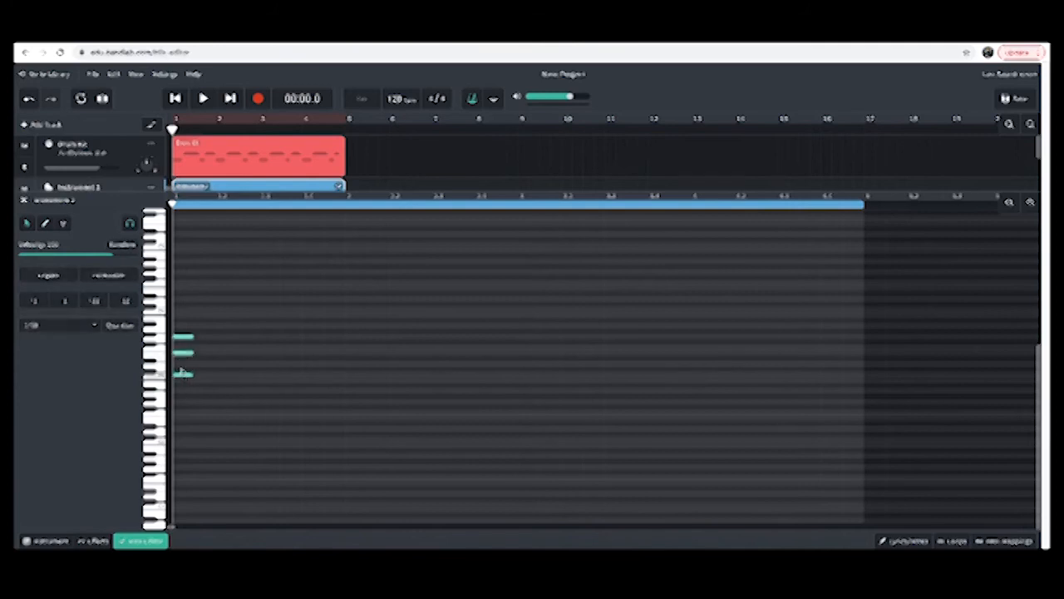
drag(188, 307, 342, 383)
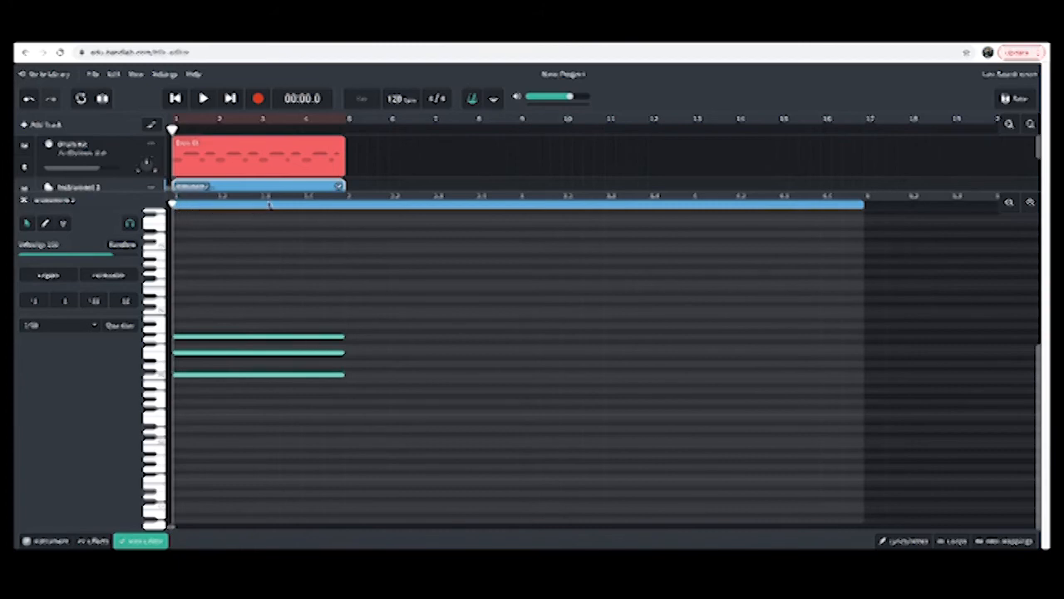
click(309, 302)
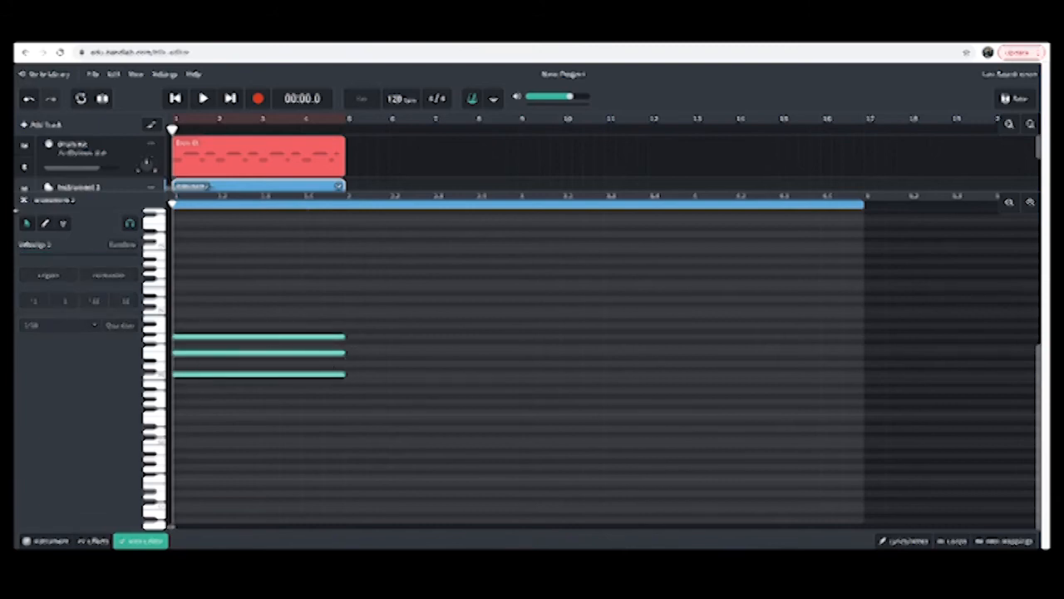
Draw a full-bar A minor chord (A, C, E) in bar 2 of the piano region, directly following the first chord.
click(47, 223)
click(351, 336)
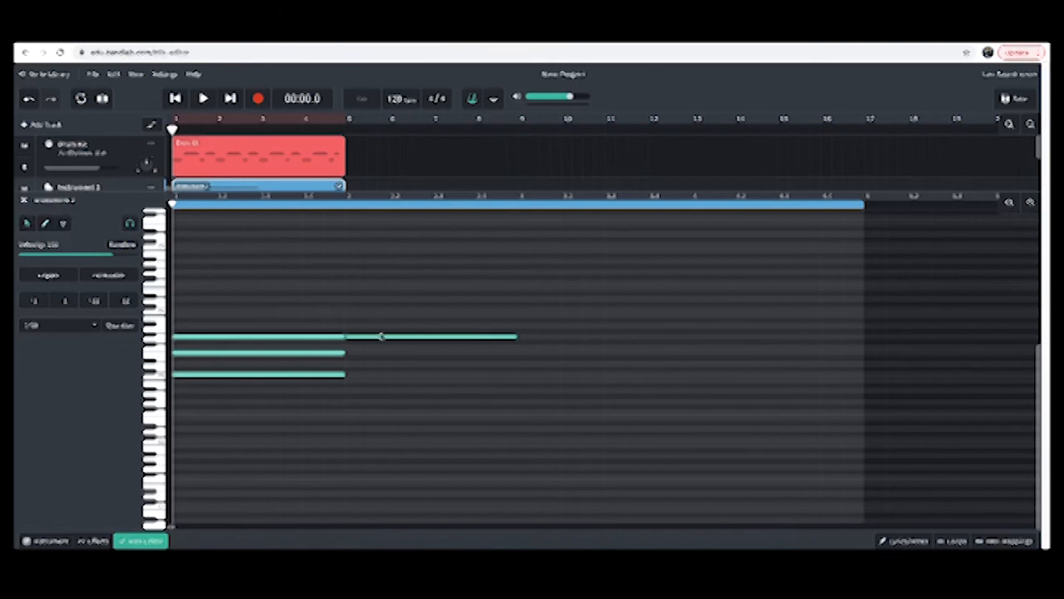
drag(376, 341, 376, 331)
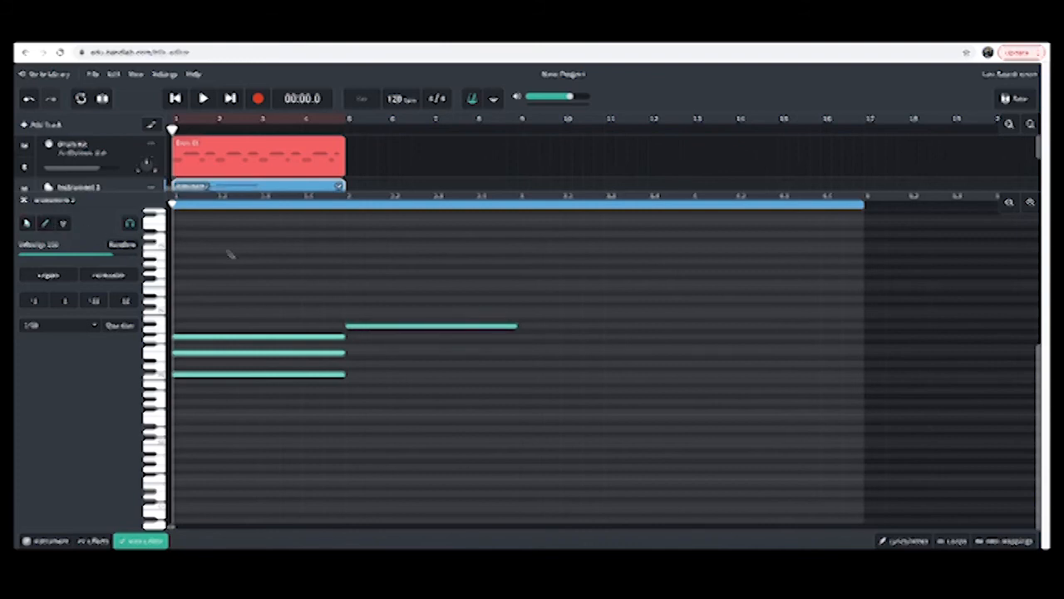
click(349, 311)
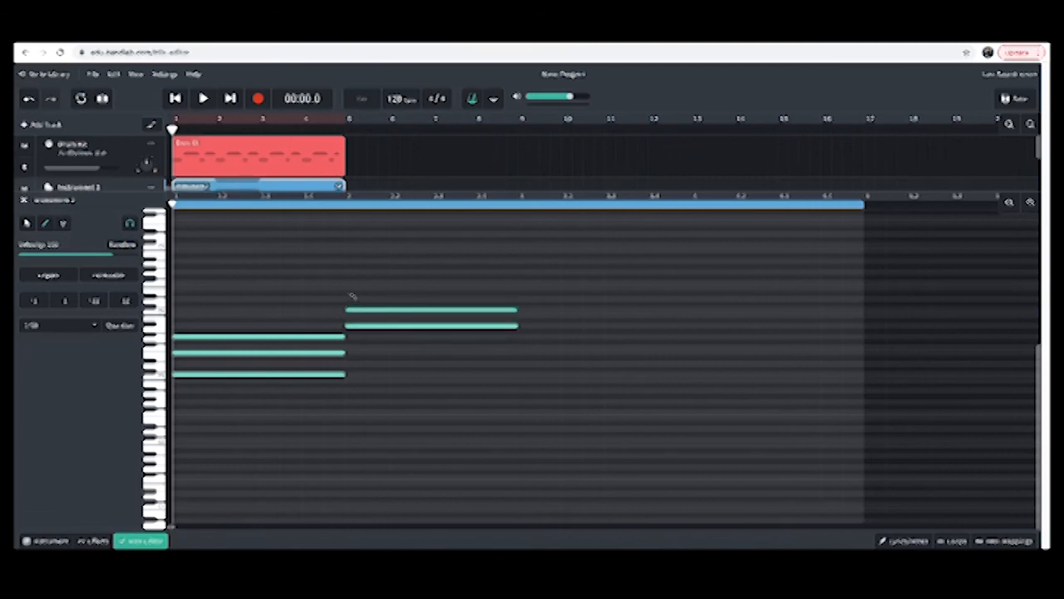
click(349, 288)
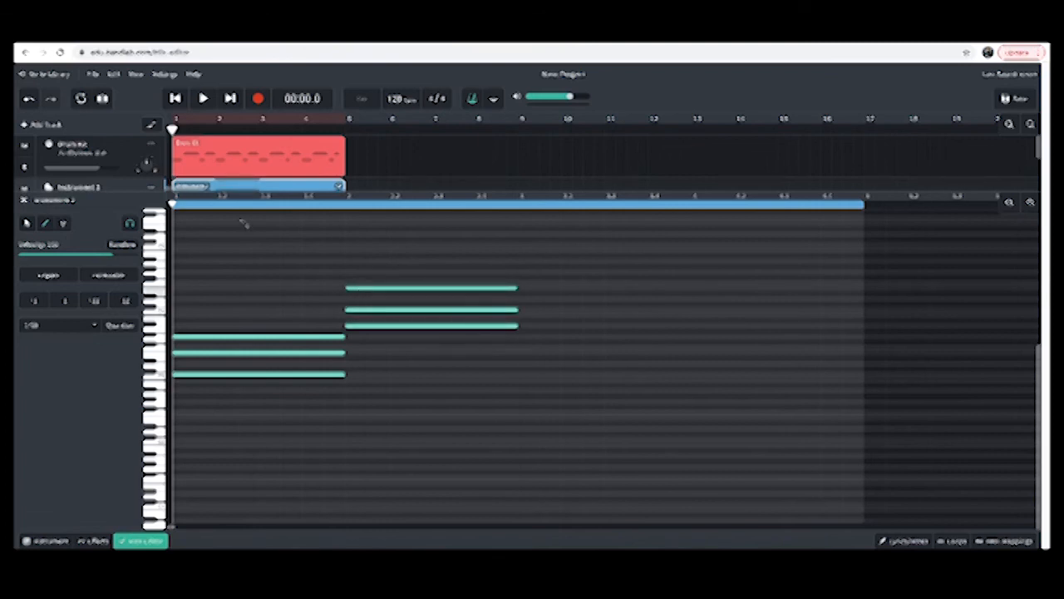
Play both chords with the drums, turn the metronome off and play them again from the start.
click(204, 99)
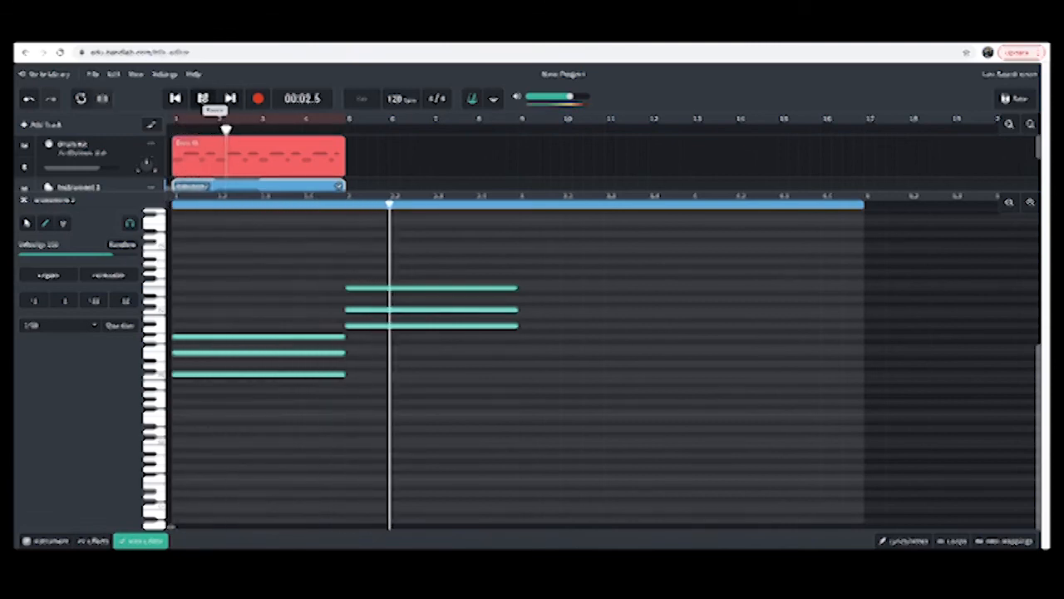
click(204, 98)
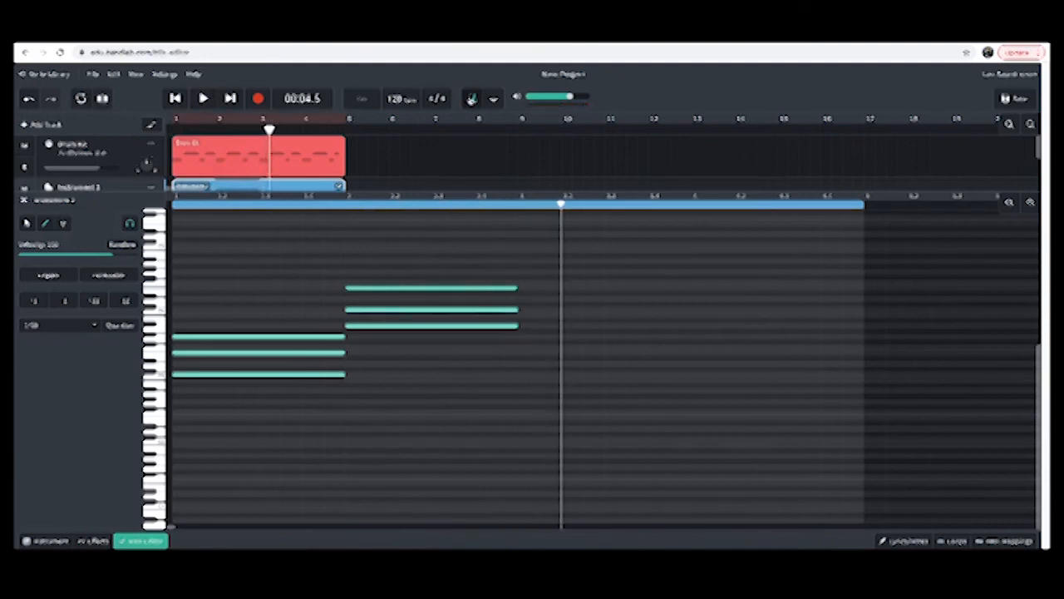
click(176, 98)
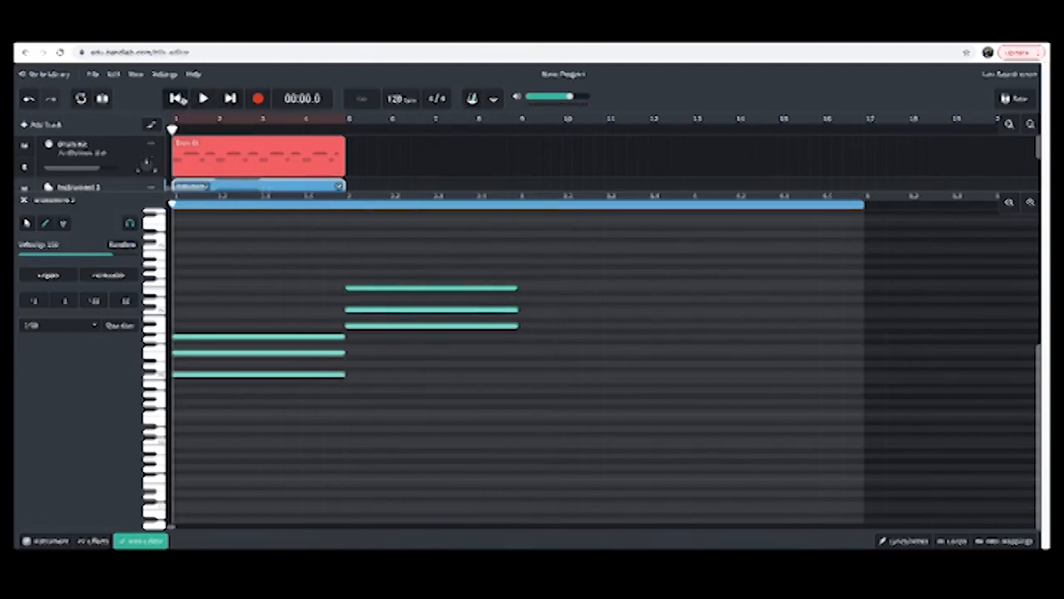
click(204, 98)
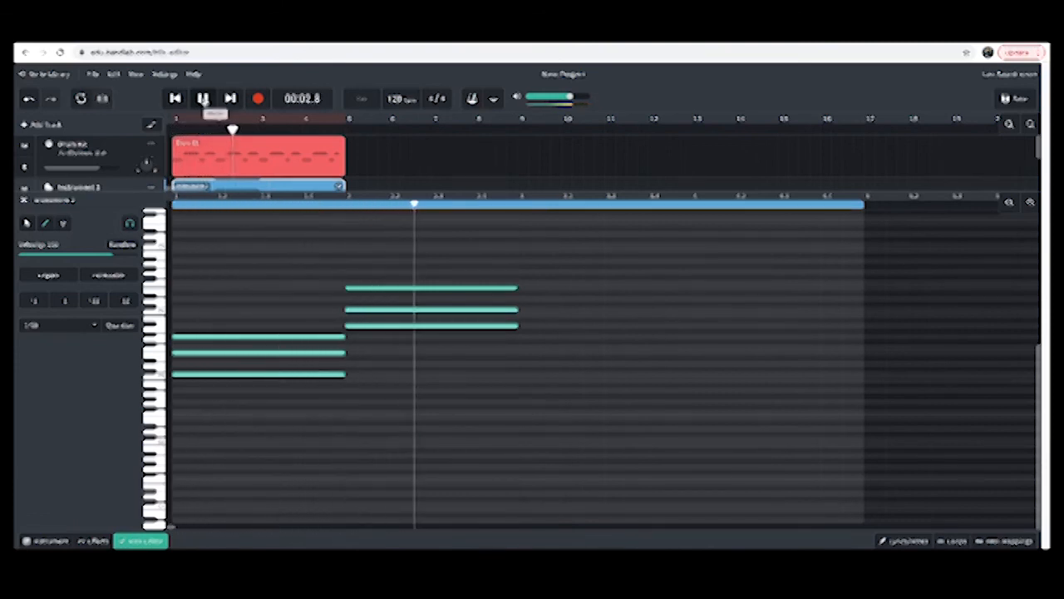
click(204, 98)
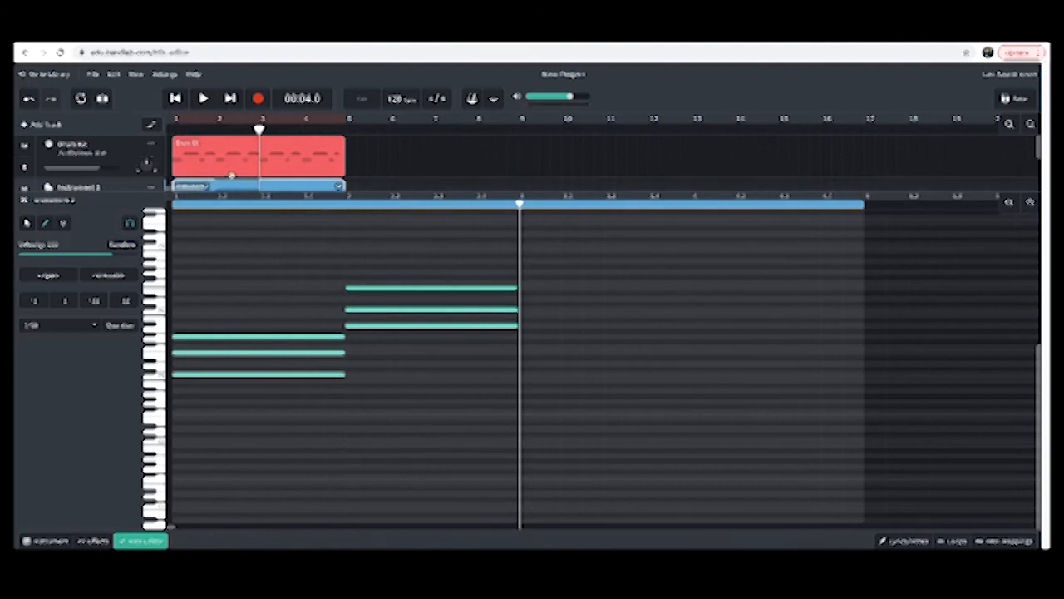
Remove the Auto Wah, equalizer, FBK Compressor and Space Maker effects from the drum track.
drag(233, 179, 223, 331)
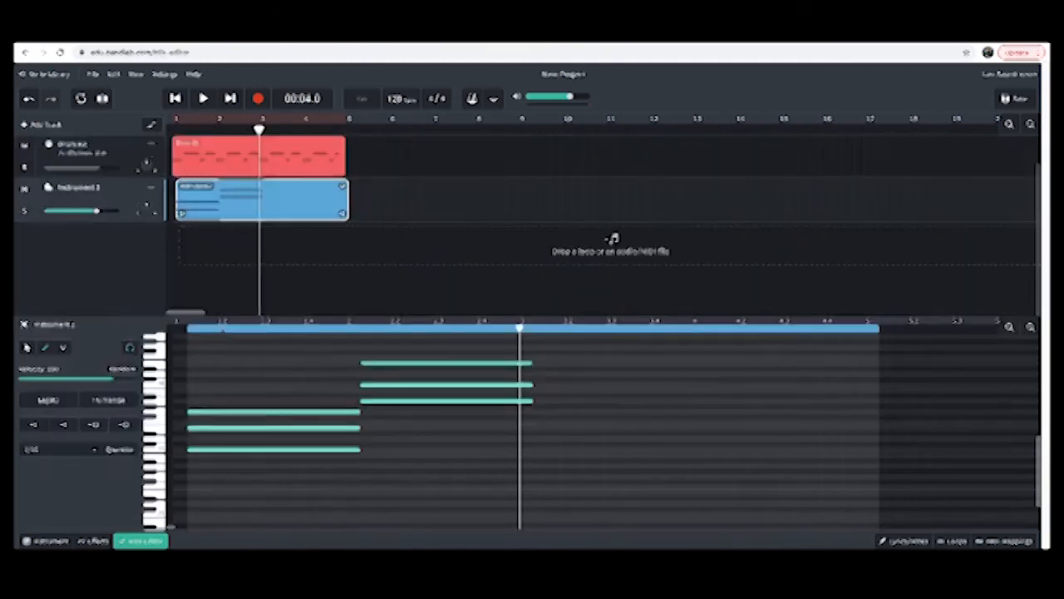
click(88, 144)
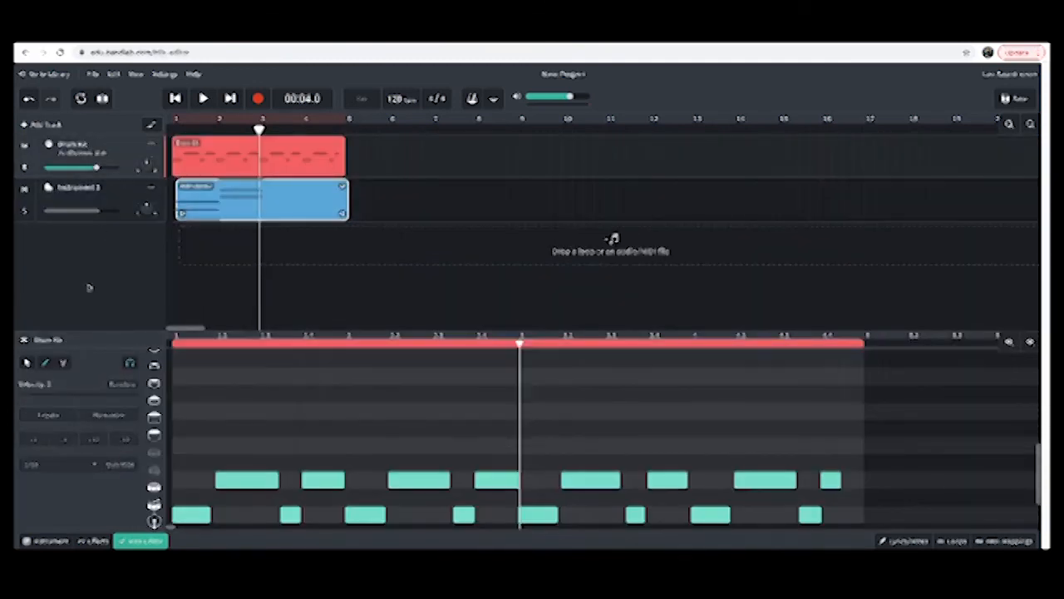
click(91, 540)
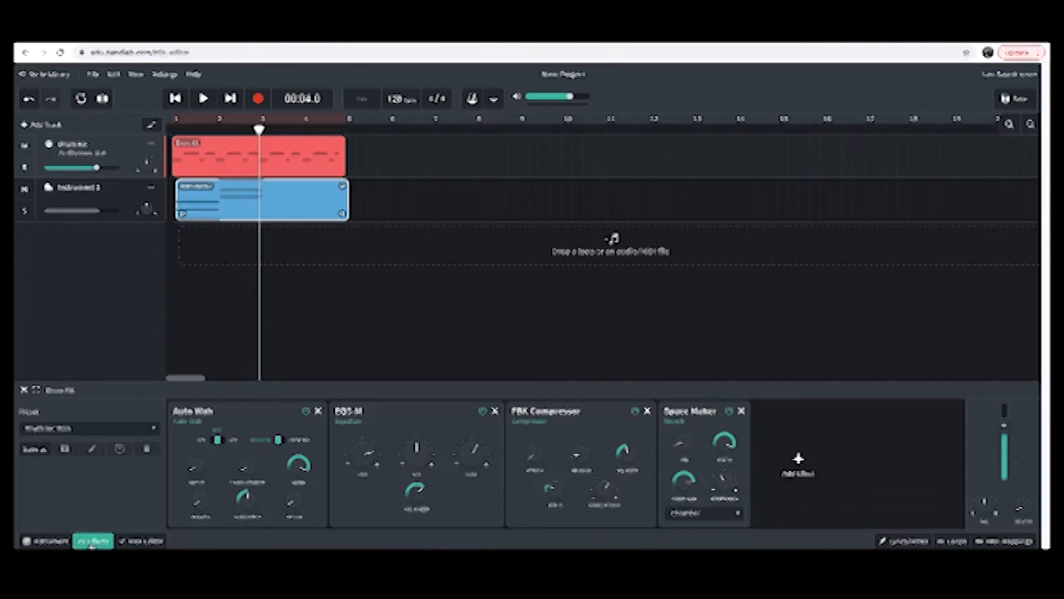
key(Return)
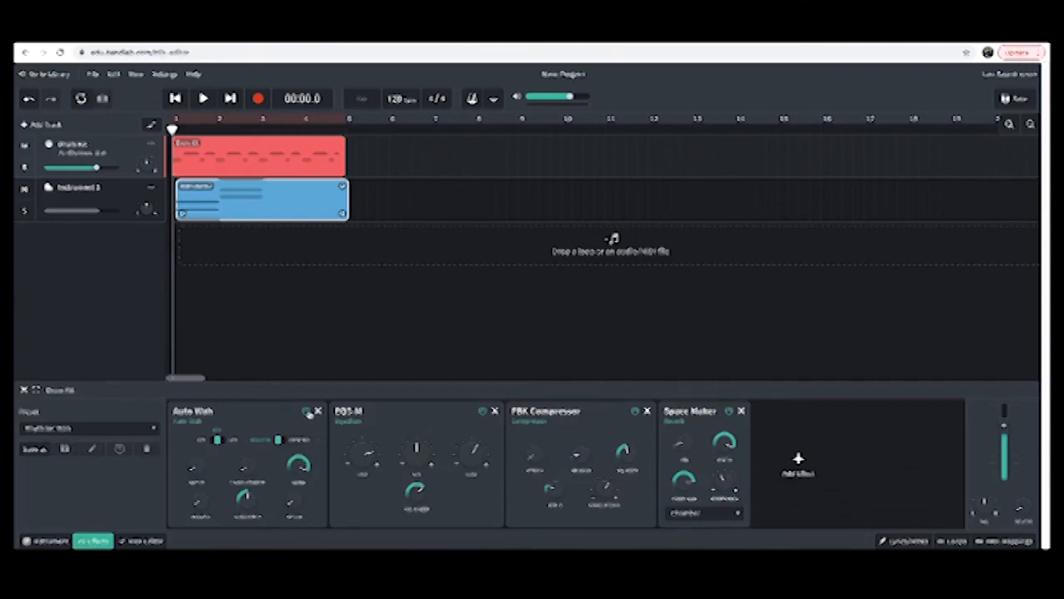
click(306, 411)
click(318, 411)
click(333, 411)
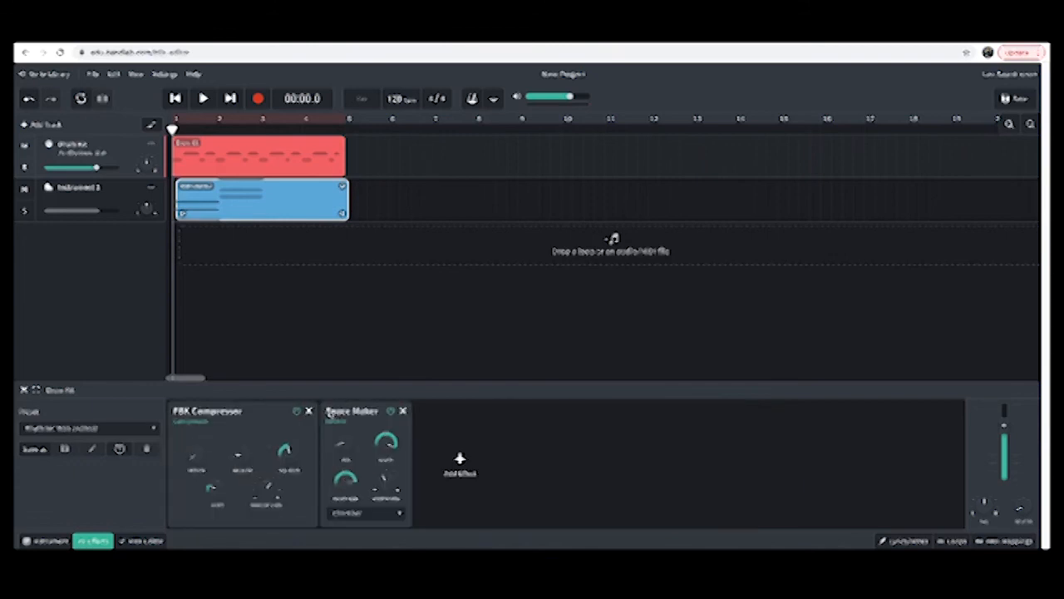
click(308, 412)
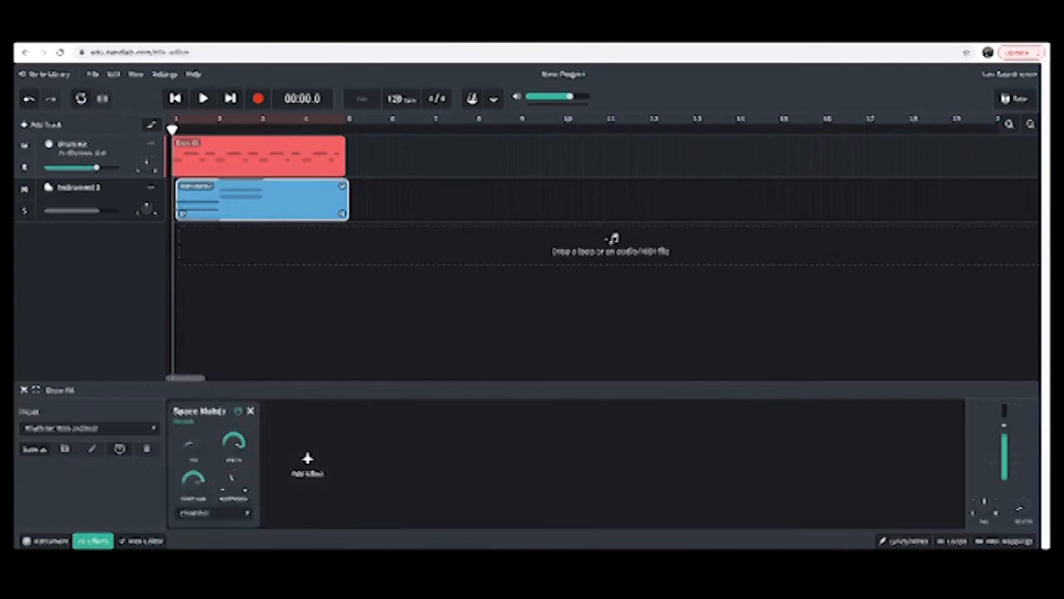
click(250, 412)
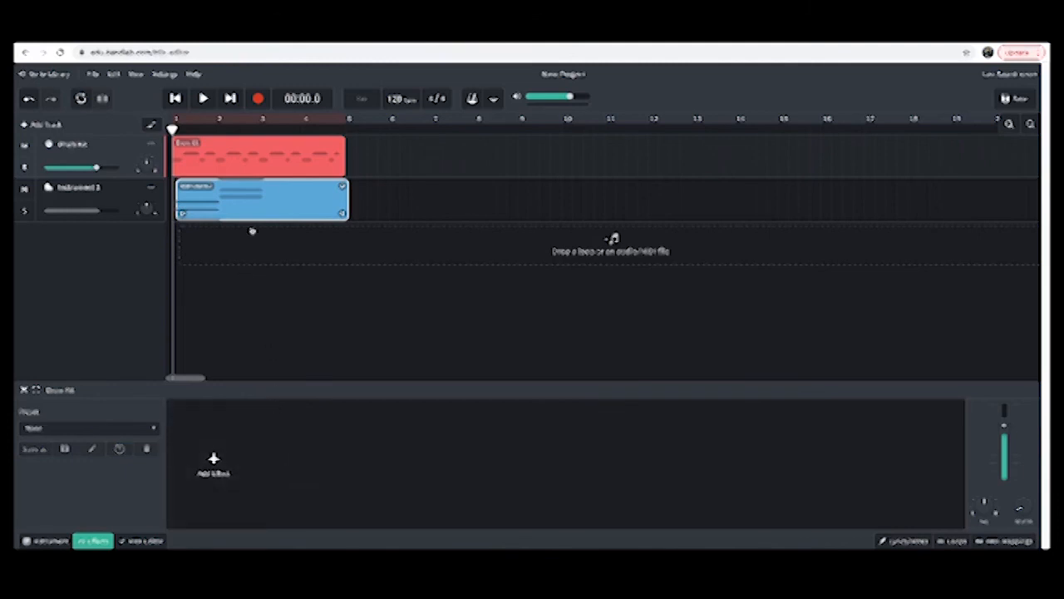
Move the piano region back to the start of bar 1, aligned with the drum region, and play the project from the beginning.
click(211, 102)
click(204, 100)
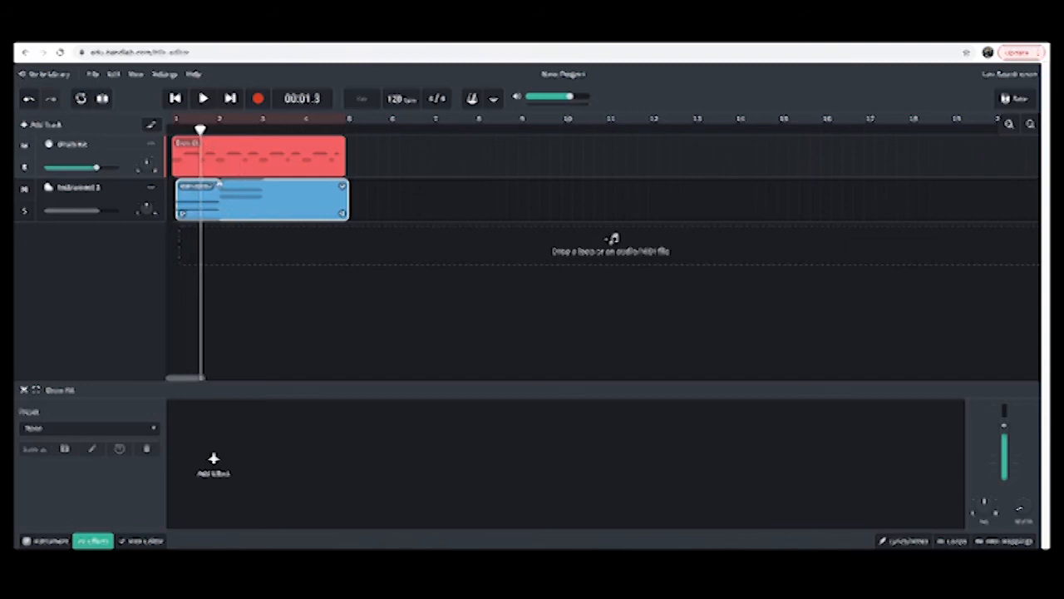
double_click(219, 184)
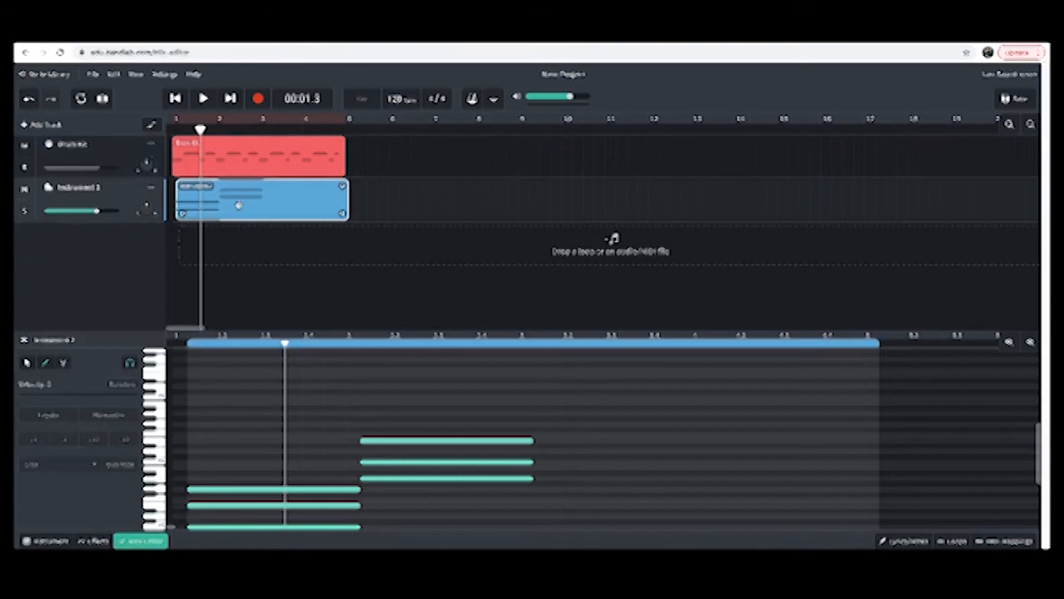
drag(238, 205, 236, 205)
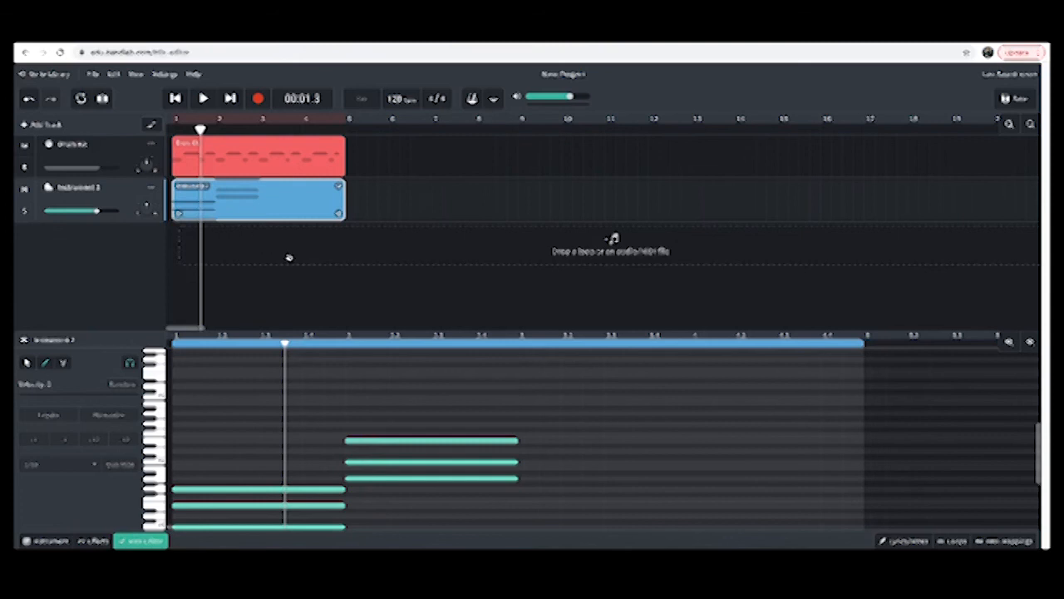
click(176, 98)
click(203, 99)
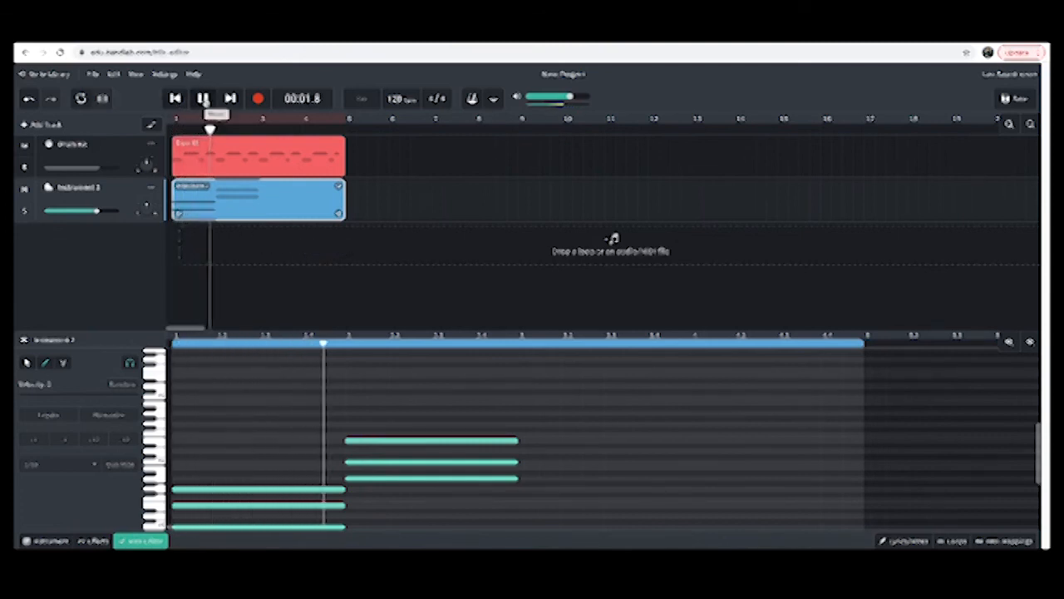
click(204, 99)
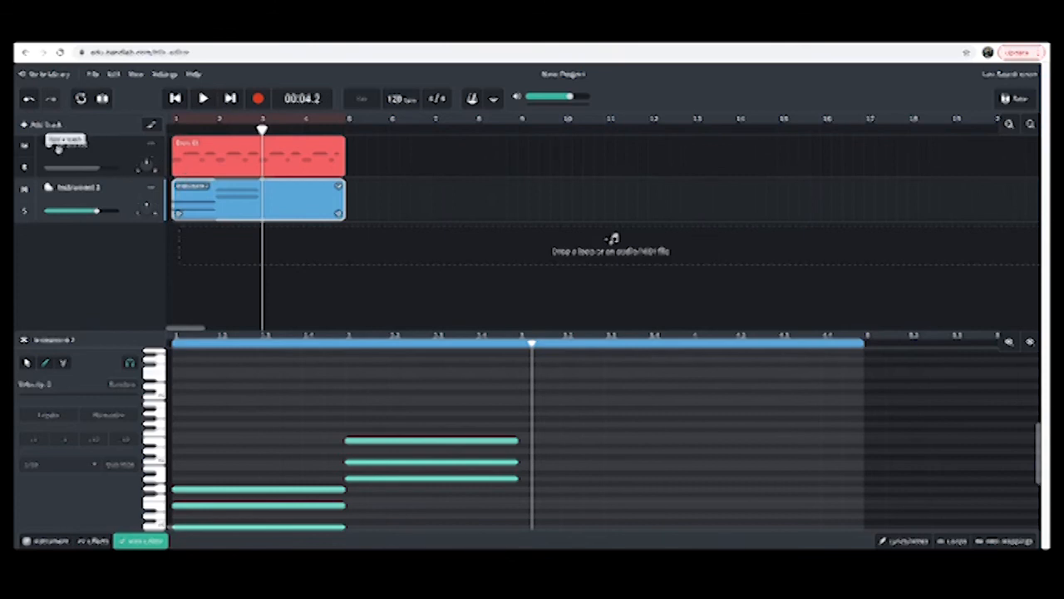
Open the Grand Piano instrument keyboard of the piano track.
click(49, 541)
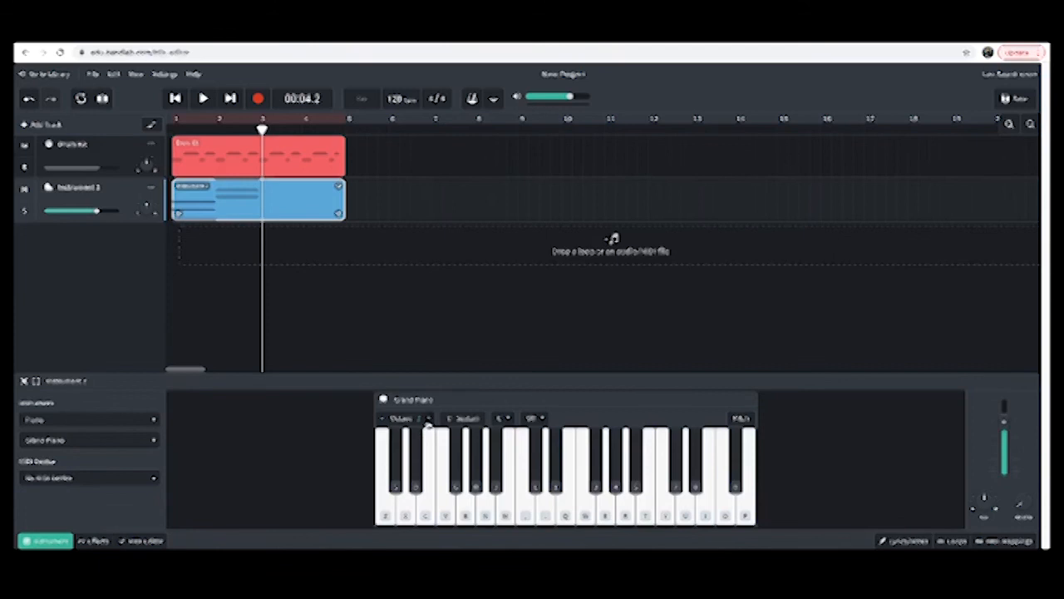